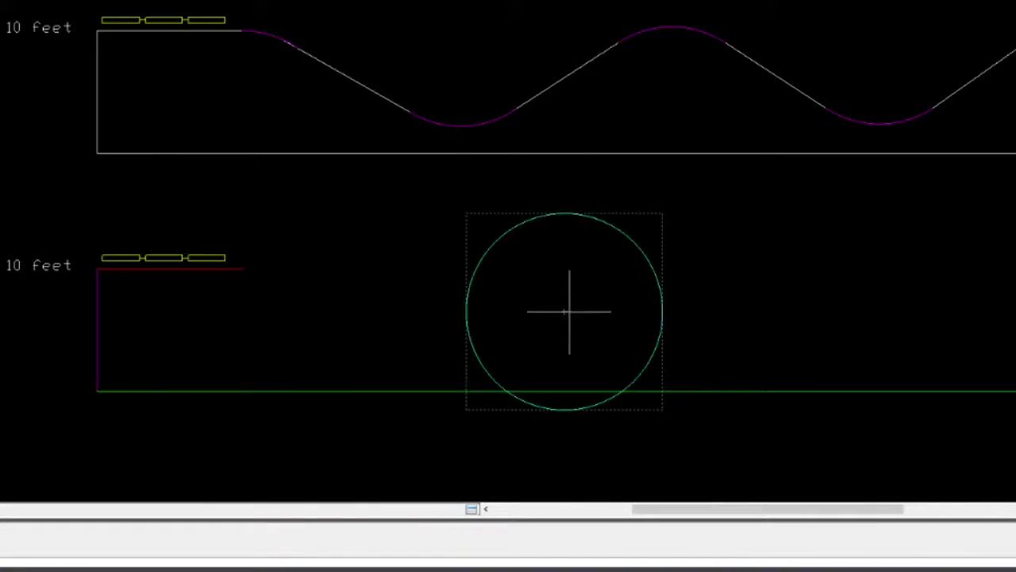
# - Move the circle down beside the lower box
pyautogui.moveTo(565, 311); pyautogui.dragTo(245, 366)
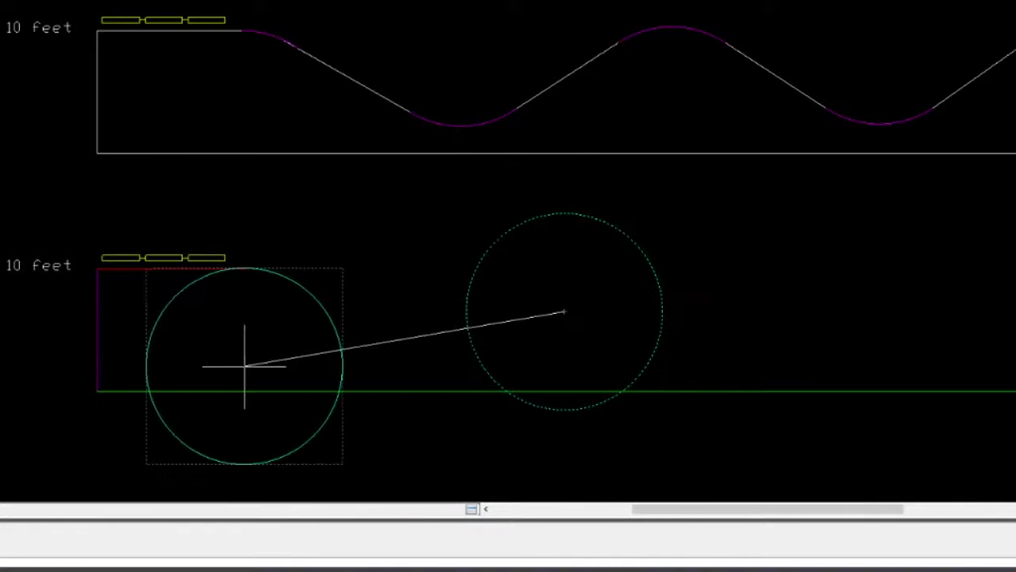
pyautogui.click(245, 365)
pyautogui.scroll(5, 238, 294)
pyautogui.scroll(2, 270, 278)
pyautogui.scroll(-4, 361, 222)
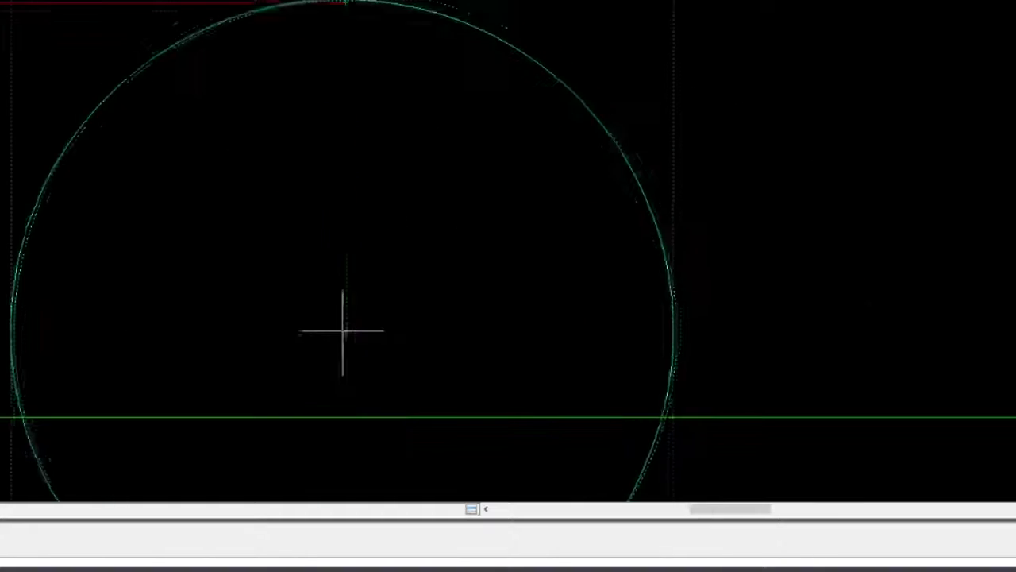
pyautogui.press('Escape')
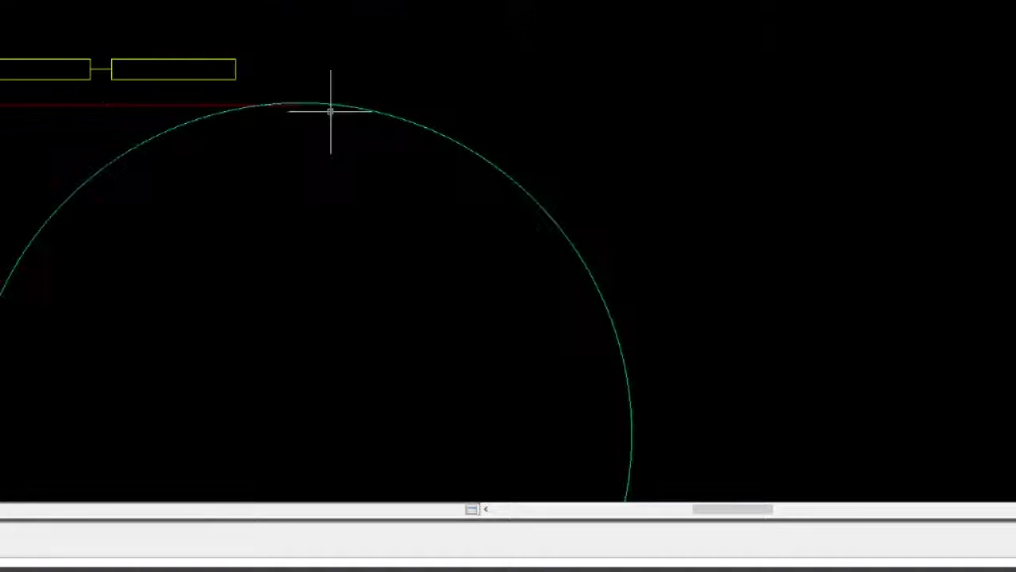
# - Select the circle and pan around to check its top against the box's red line
pyautogui.click(331, 106)
pyautogui.moveTo(285, 200); pyautogui.dragTo(333, 155, button='middle')
pyautogui.scroll(-1, 254, 118)
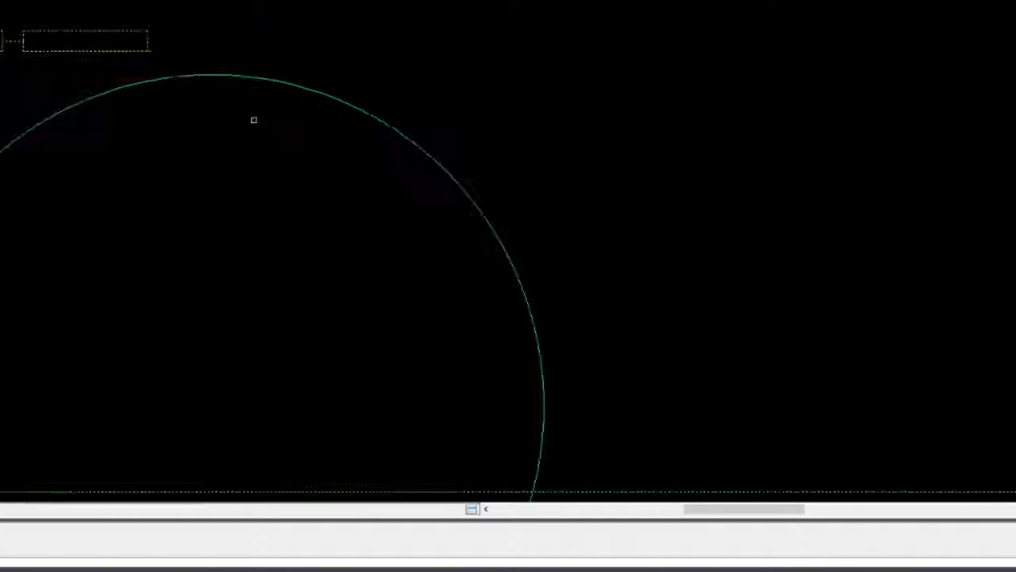
pyautogui.scroll(3, 225, 150)
pyautogui.scroll(-5, 614, 167)
pyautogui.scroll(-1, 614, 168)
pyautogui.moveTo(578, 218); pyautogui.dragTo(586, 295, button='middle')
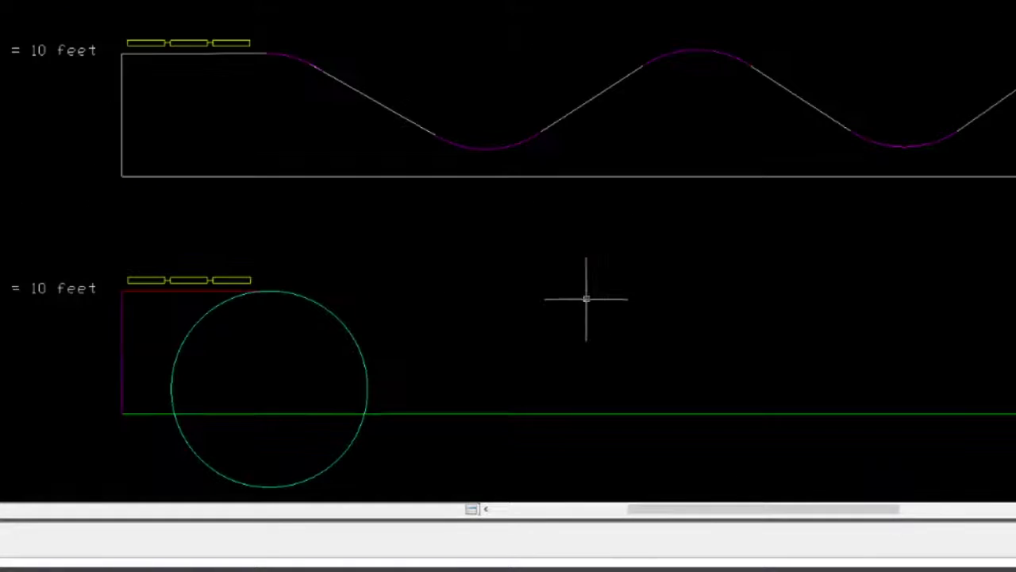
pyautogui.scroll(2, 872, 178)
pyautogui.moveTo(730, 190); pyautogui.dragTo(664, 194, button='middle')
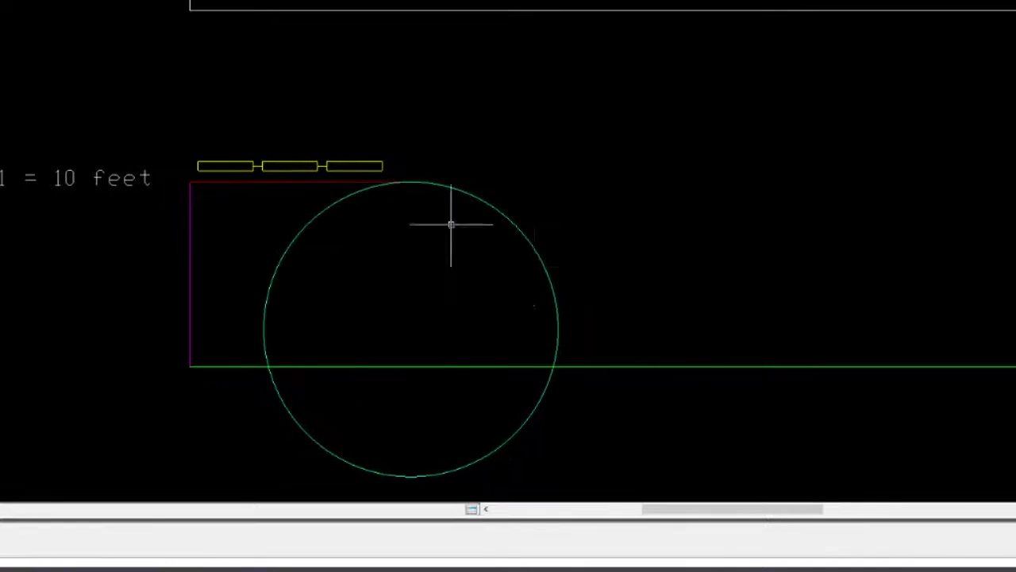
pyautogui.scroll(-2, 646, 402)
pyautogui.scroll(4, 597, 236)
# - Stretch the radius line to the circle's top quadrant and begin a line from its centre
pyautogui.moveTo(696, 338); pyautogui.dragTo(717, 293, button='middle')
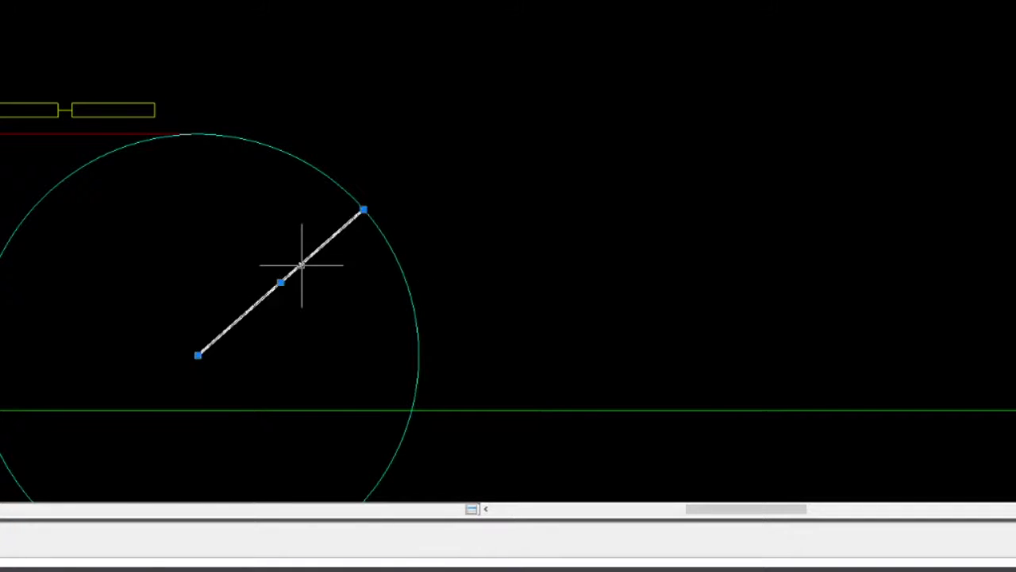
pyautogui.click(362, 209)
pyautogui.click(250, 136)
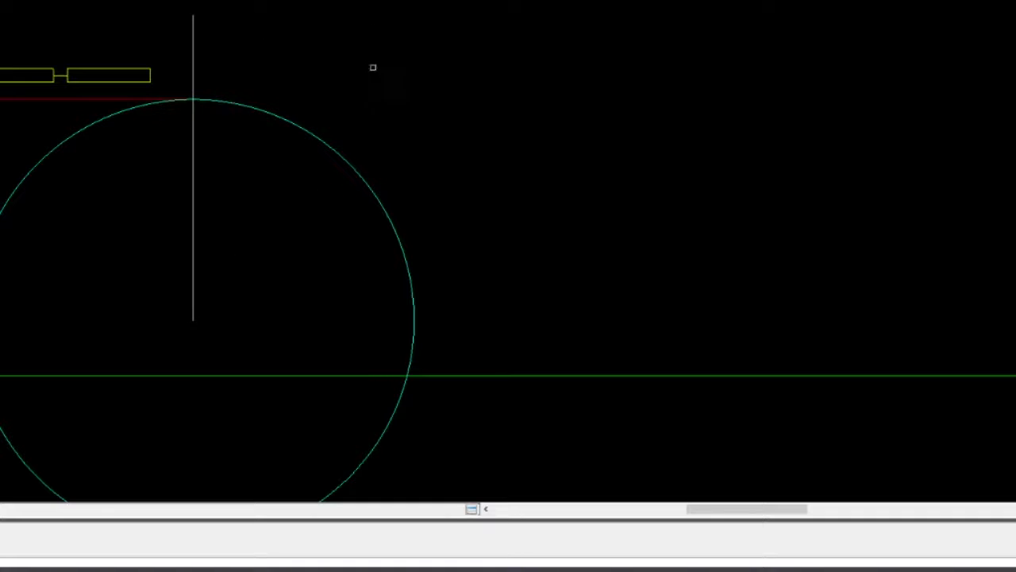
pyautogui.scroll(-2, 667, 145)
pyautogui.scroll(-2, 592, 195)
pyautogui.scroll(4, 555, 173)
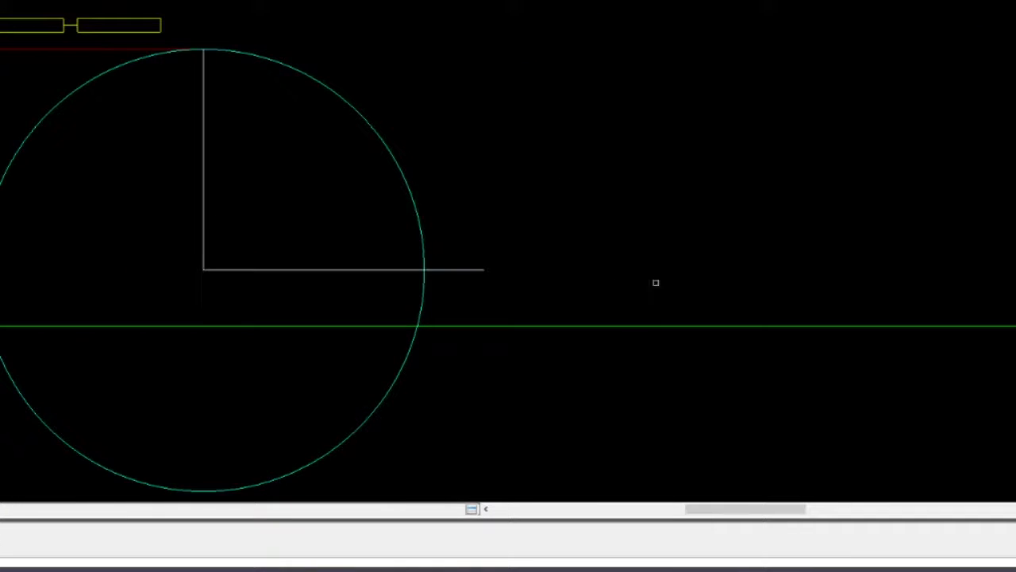
pyautogui.click(237, 280)
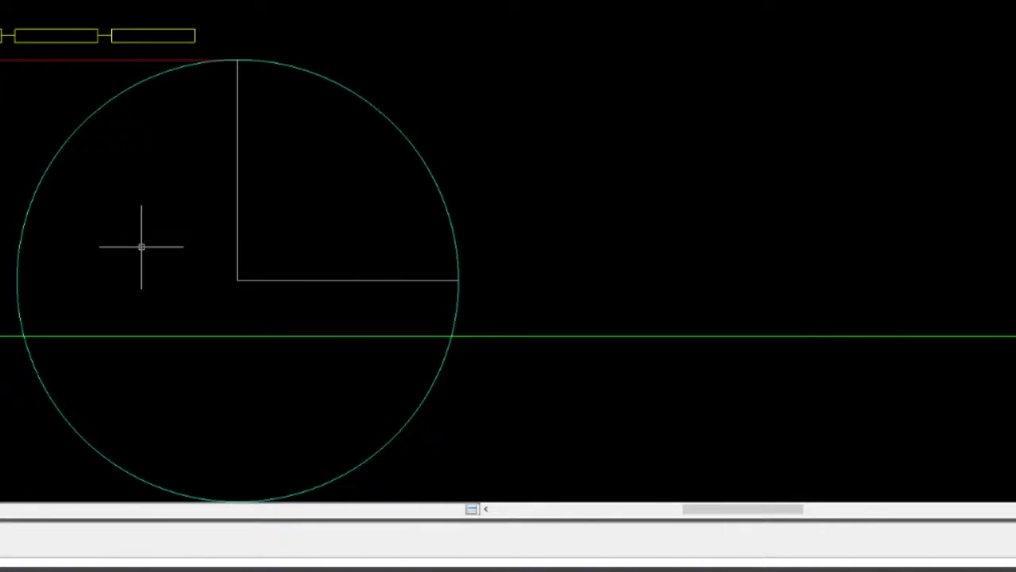
pyautogui.scroll(-3, 205, 283)
# - Reposition the circle beside the lower box, then deselect it
pyautogui.click(564, 311)
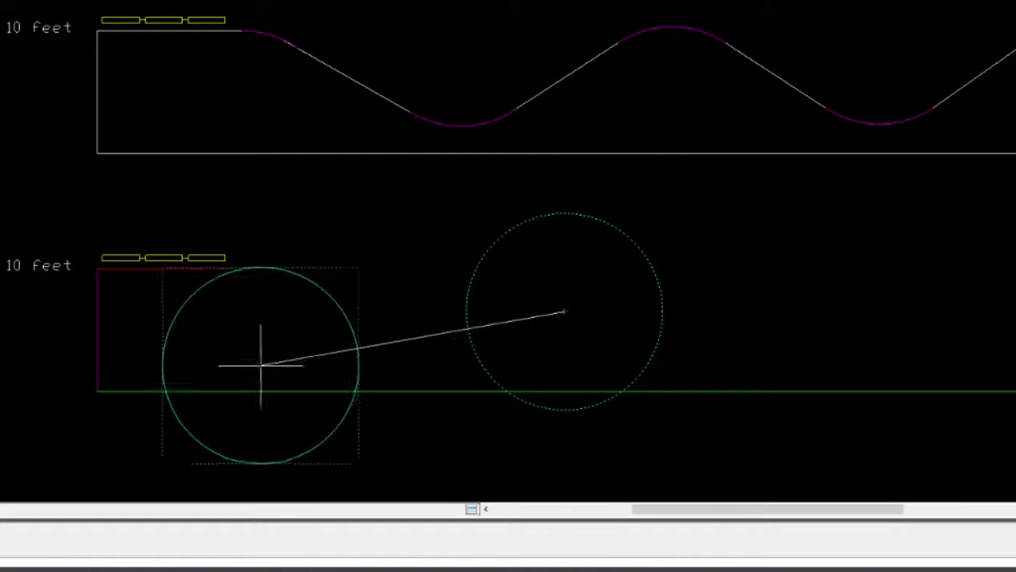
pyautogui.click(243, 362)
pyautogui.scroll(5, 270, 302)
pyautogui.scroll(-5, 352, 227)
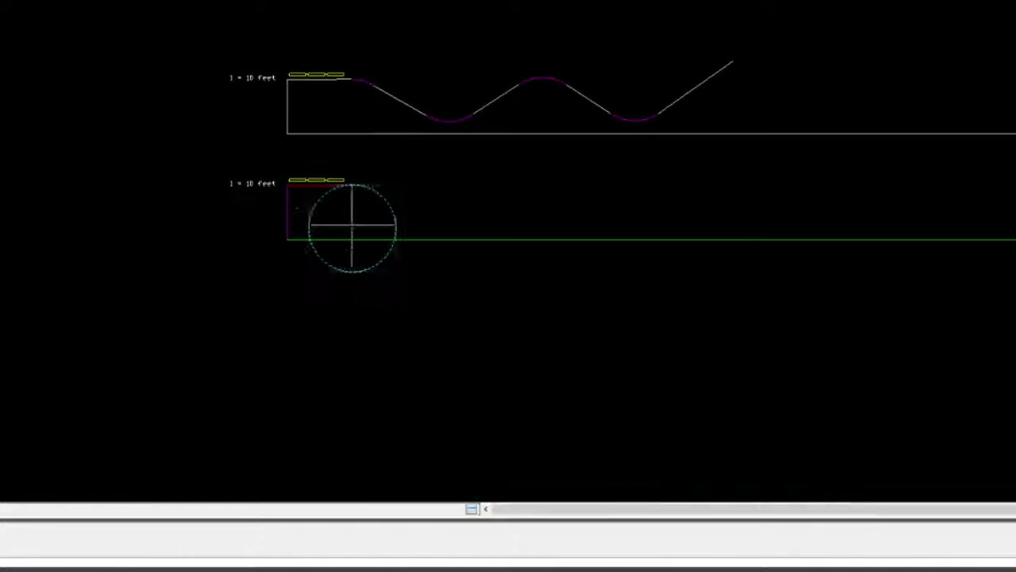
pyautogui.scroll(4, 341, 340)
pyautogui.moveTo(340, 341)
pyautogui.mouseDown(button='middle')
pyautogui.moveTo(301, 431)
pyautogui.moveTo(350, 388)
pyautogui.mouseUp(button='middle')
pyautogui.click(302, 431)
pyautogui.press('Escape')
# - End the horizontal radius at the circle's right edge and place the 45 label inside the circle
pyautogui.scroll(-2, 332, 155)
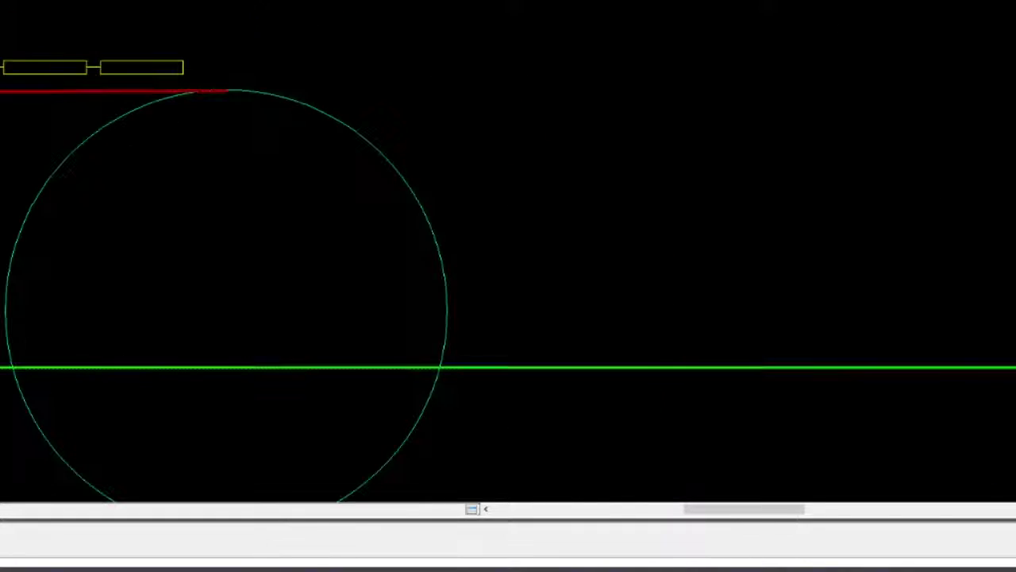
pyautogui.scroll(3, 216, 163)
pyautogui.scroll(-3, 347, 172)
pyautogui.scroll(-5, 347, 172)
pyautogui.scroll(3, 238, 286)
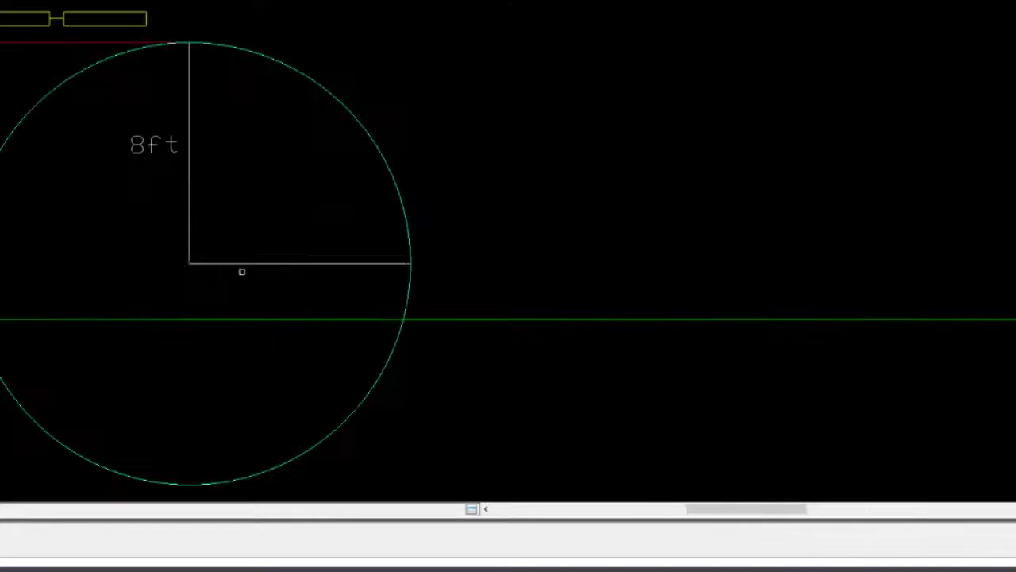
pyautogui.click(407, 252)
pyautogui.scroll(-2, 445, 238)
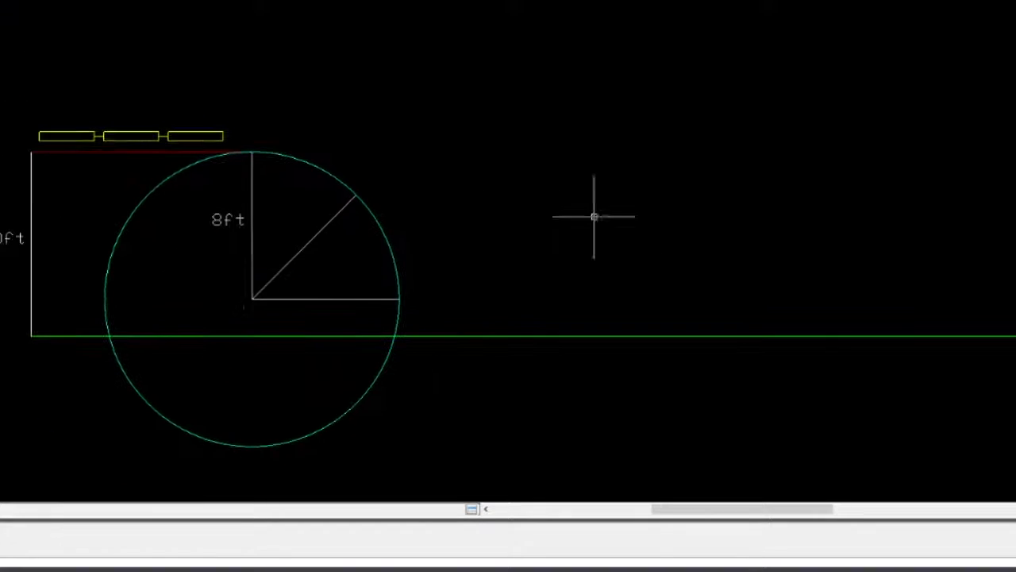
pyautogui.click(332, 250)
pyautogui.scroll(-2, 357, 206)
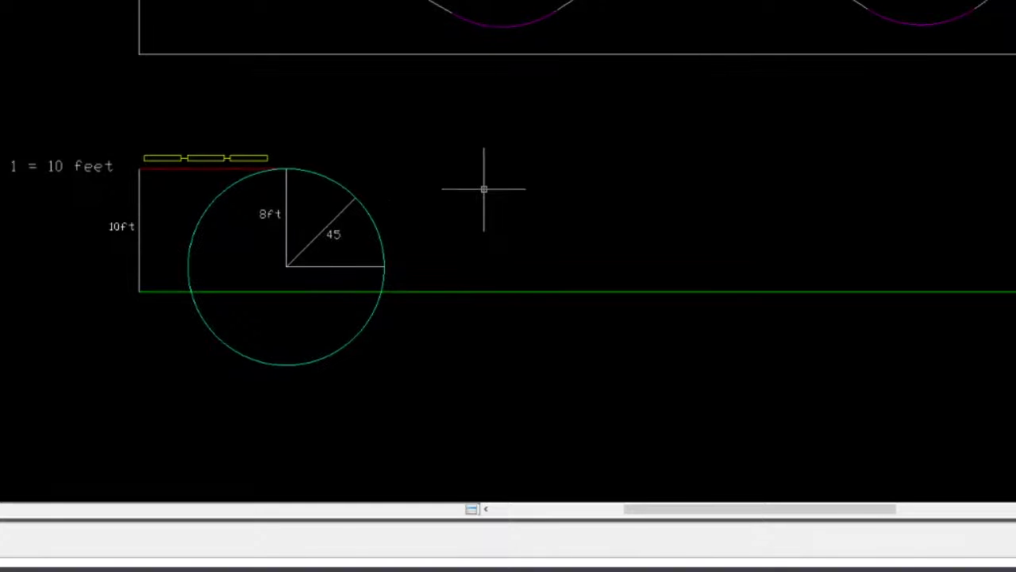
pyautogui.scroll(2, 303, 242)
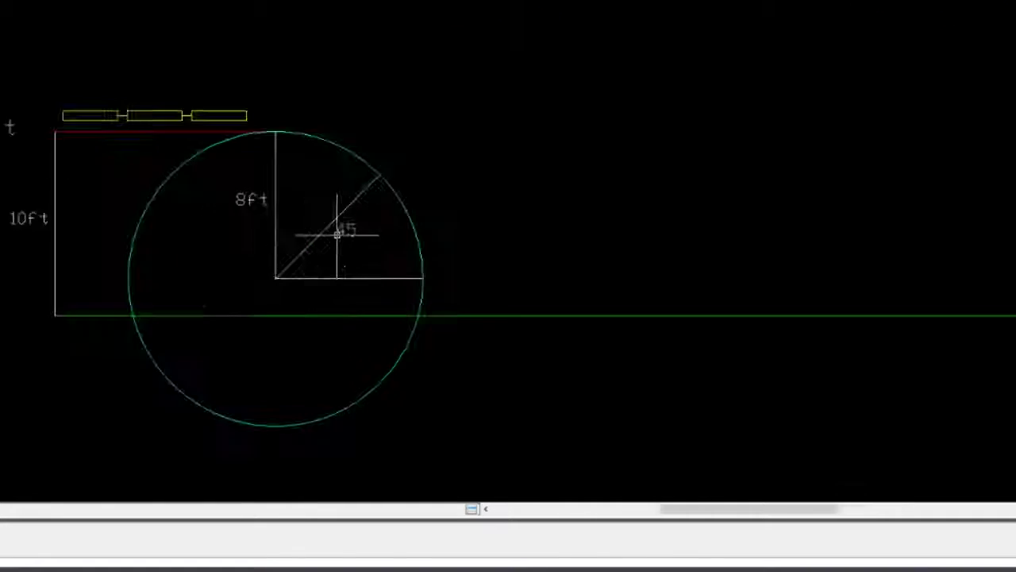
pyautogui.scroll(3, 322, 240)
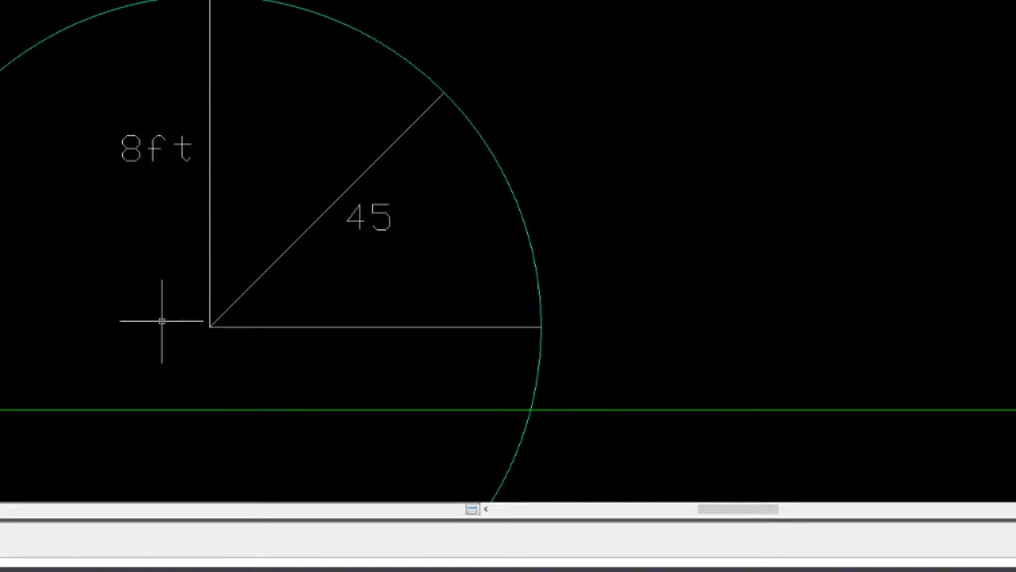
# - Draw the steeper radius line and confirm its angle label and the 10ft label
pyautogui.click(253, 222)
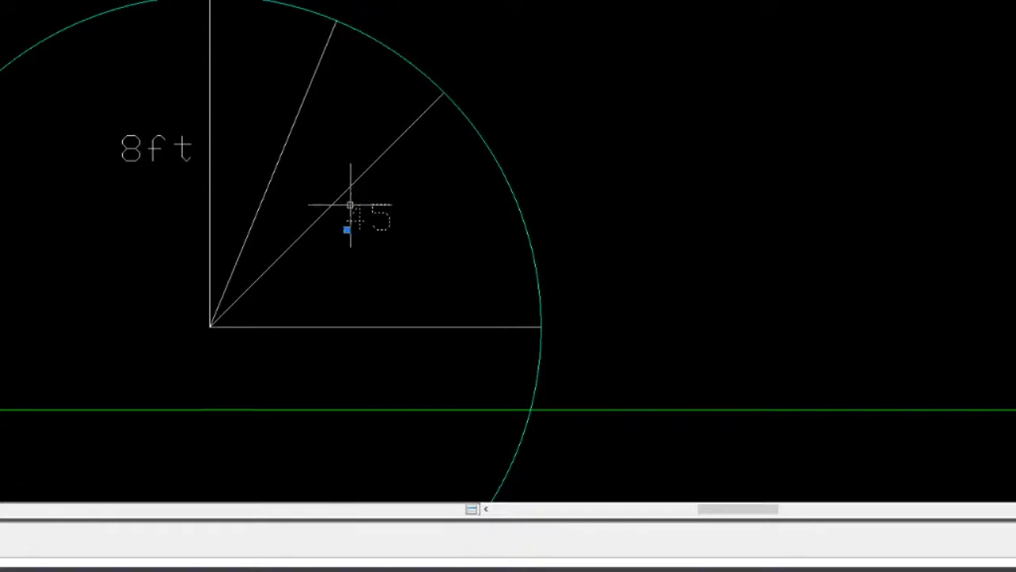
pyautogui.click(277, 176)
pyautogui.press('Return')
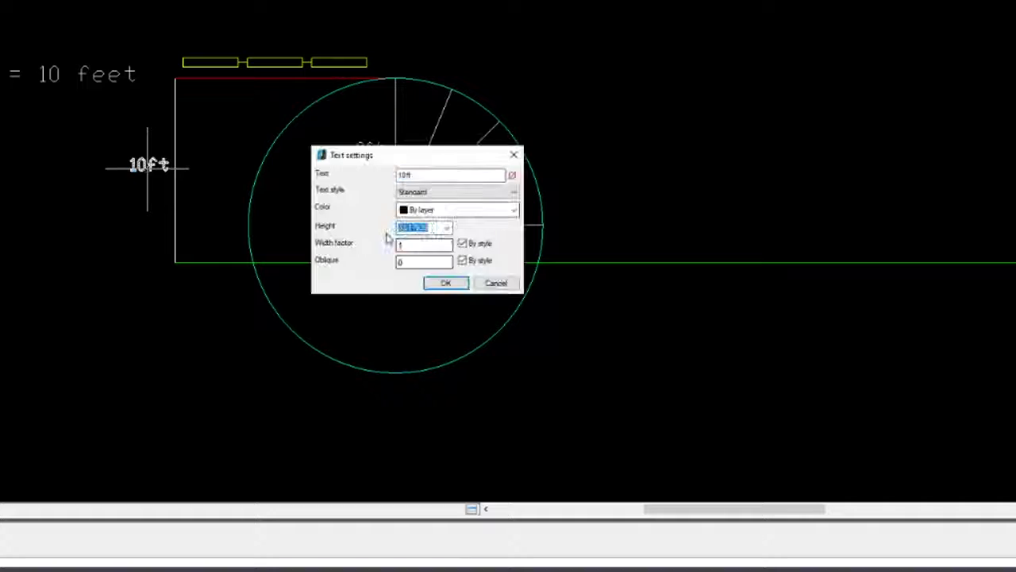
pyautogui.press('Return')
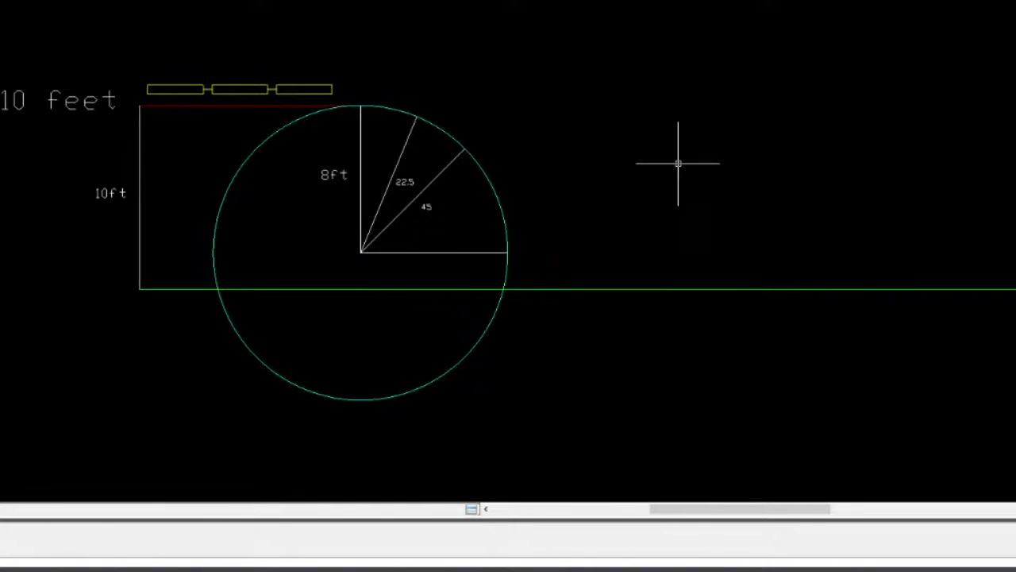
# - Edit the copied 45 label so it reads 67.5
pyautogui.scroll(2, 470, 218)
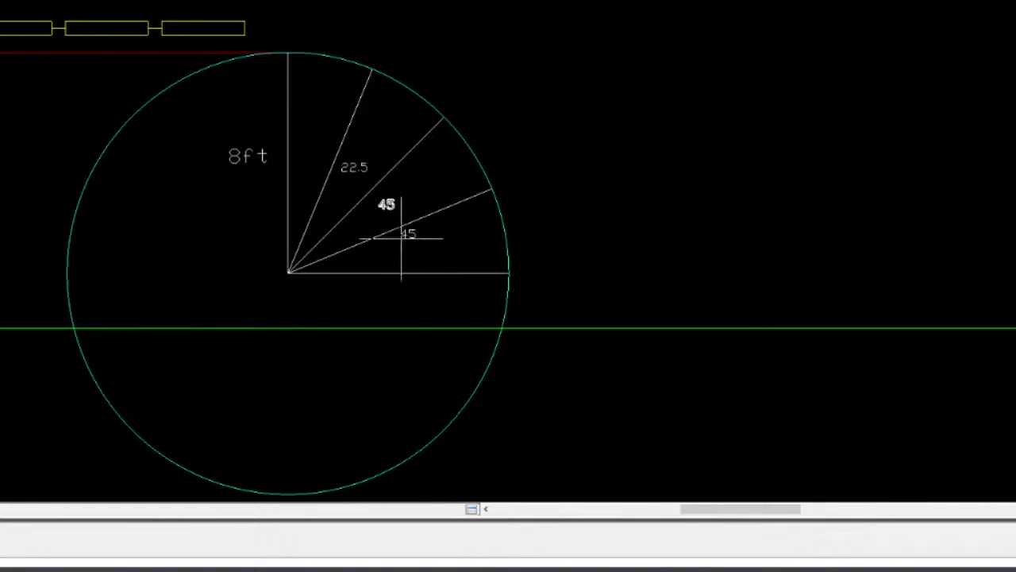
pyautogui.click(400, 237)
pyautogui.doubleClick(407, 234)
pyautogui.write('67.5')
pyautogui.press('Return')
# - Undo the sloped-line shortening and change the 10ft label to 12ft
pyautogui.scroll(3, 373, 206)
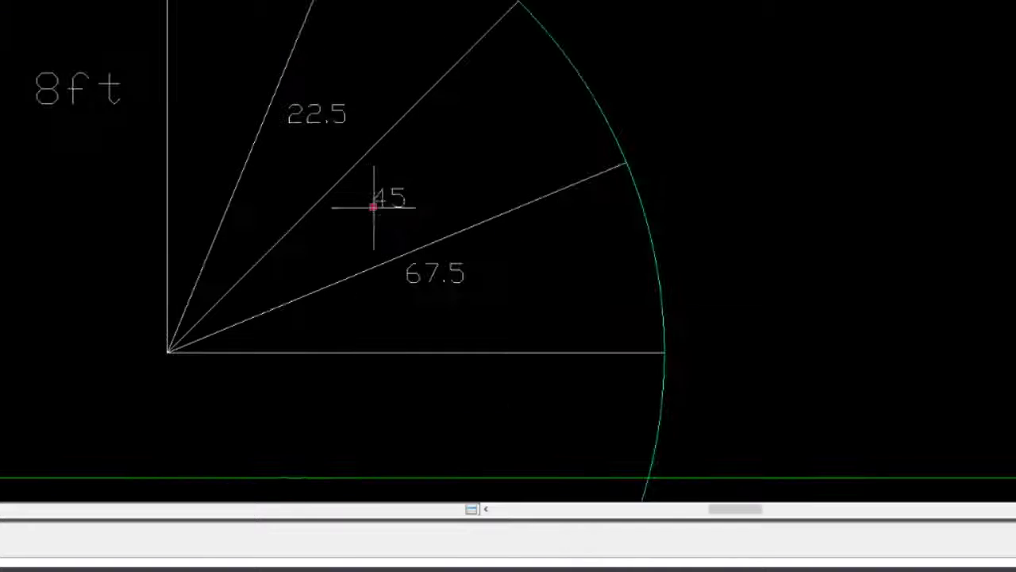
pyautogui.scroll(-4, 352, 193)
pyautogui.moveTo(514, 117); pyautogui.dragTo(345, 208, button='middle')
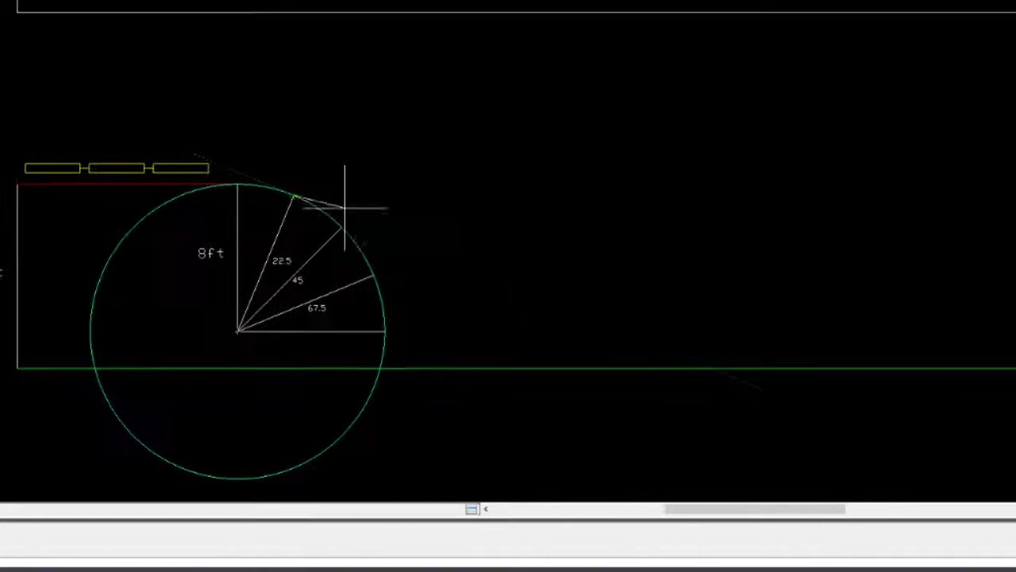
pyautogui.hotkey('ctrl', 'z')
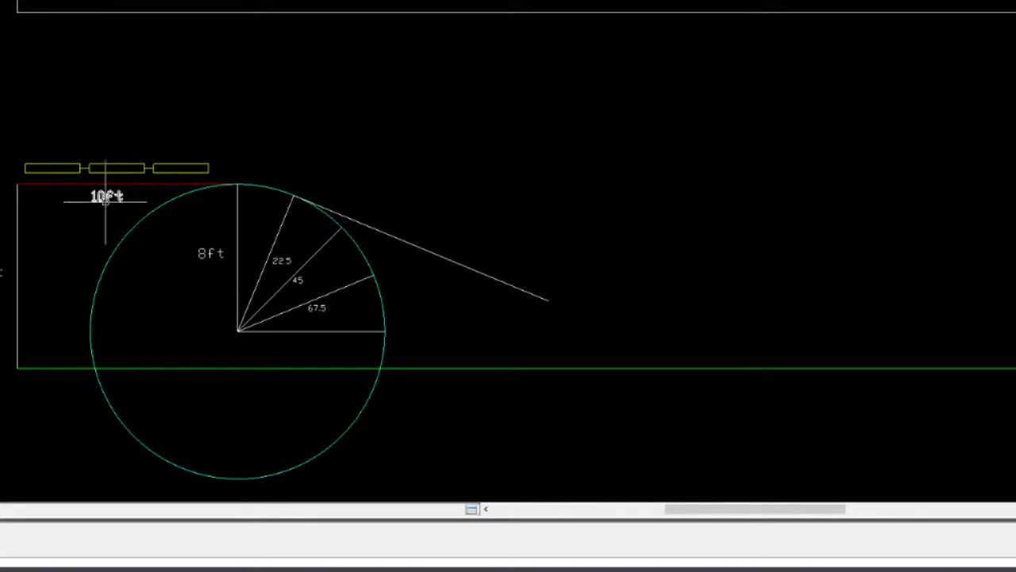
pyautogui.doubleClick(106, 197)
pyautogui.write('12ft')
pyautogui.press('Return')
pyautogui.scroll(2, 131, 291)
pyautogui.doubleClick(567, 224)
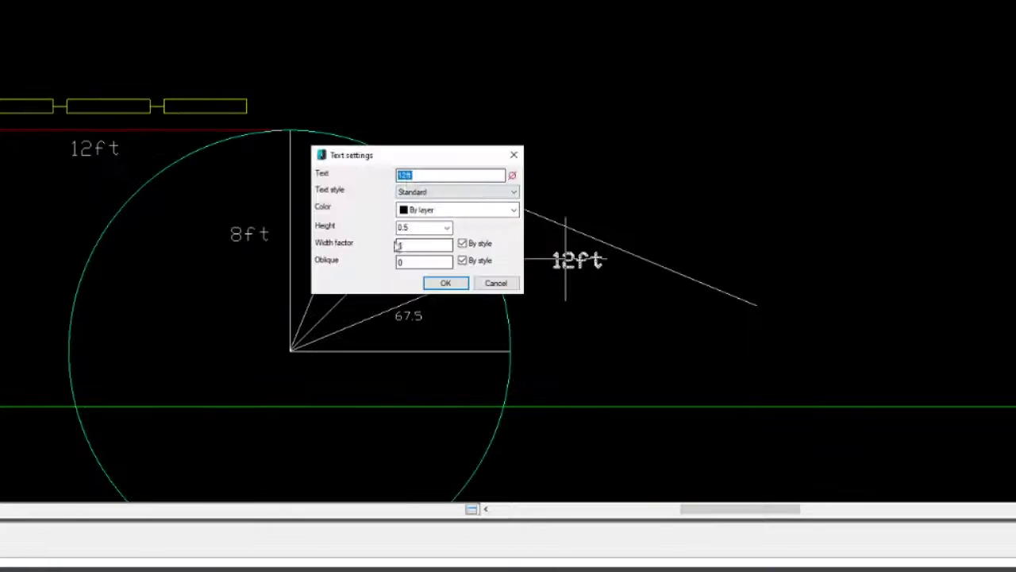
pyautogui.press('Return')
# - Delete the circle, angle lines and leftover objects from the lower drawing
pyautogui.scroll(-3, 710, 143)
pyautogui.scroll(2, 310, 292)
pyautogui.scroll(2, 311, 292)
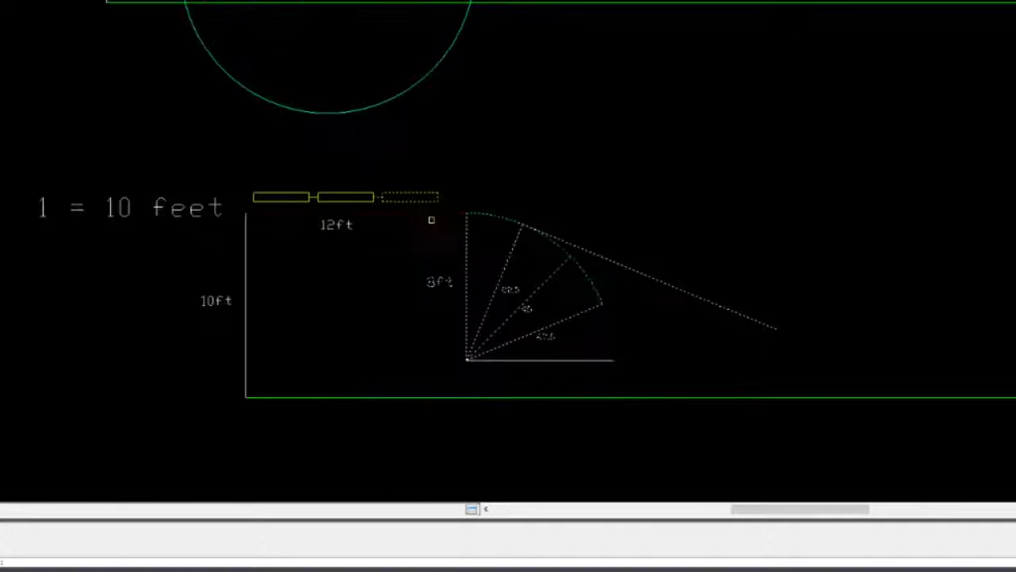
pyautogui.press('Delete')
pyautogui.moveTo(398, 167); pyautogui.dragTo(263, 428)
pyautogui.click(262, 429)
pyautogui.press('Delete')
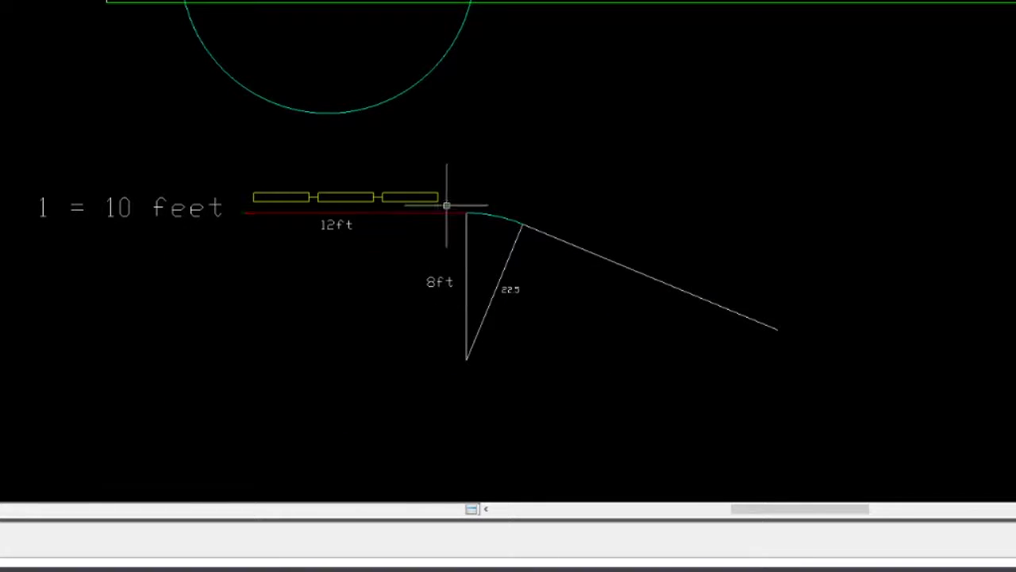
pyautogui.scroll(-3, 545, 328)
# - Paste the 1 = 10 feet text, retitle it 'Profile 1' and place it under the first curve
pyautogui.hotkey('ctrl', 'v')
pyautogui.click(323, 325)
pyautogui.doubleClick(373, 321)
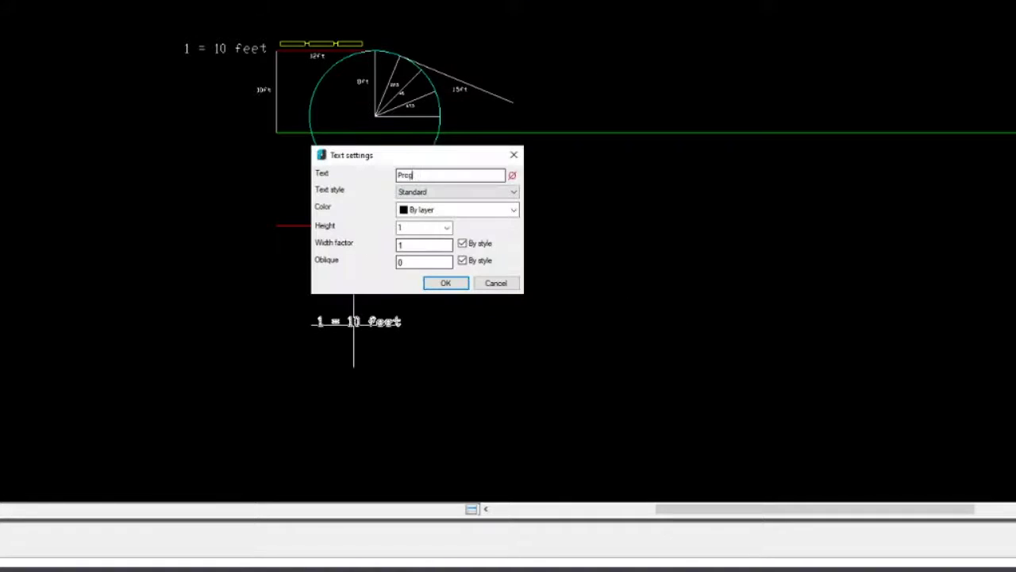
pyautogui.write('Profile 1')
pyautogui.press('Return')
pyautogui.scroll(3, 482, 275)
pyautogui.click(357, 201)
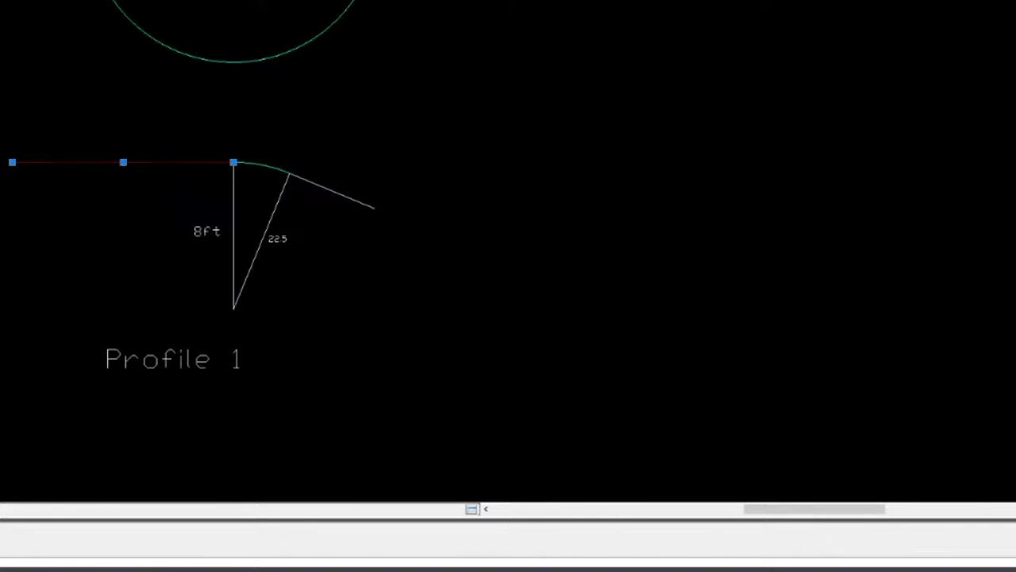
# - Trim the horizontal lead-in line back toward the arc
pyautogui.click(123, 162)
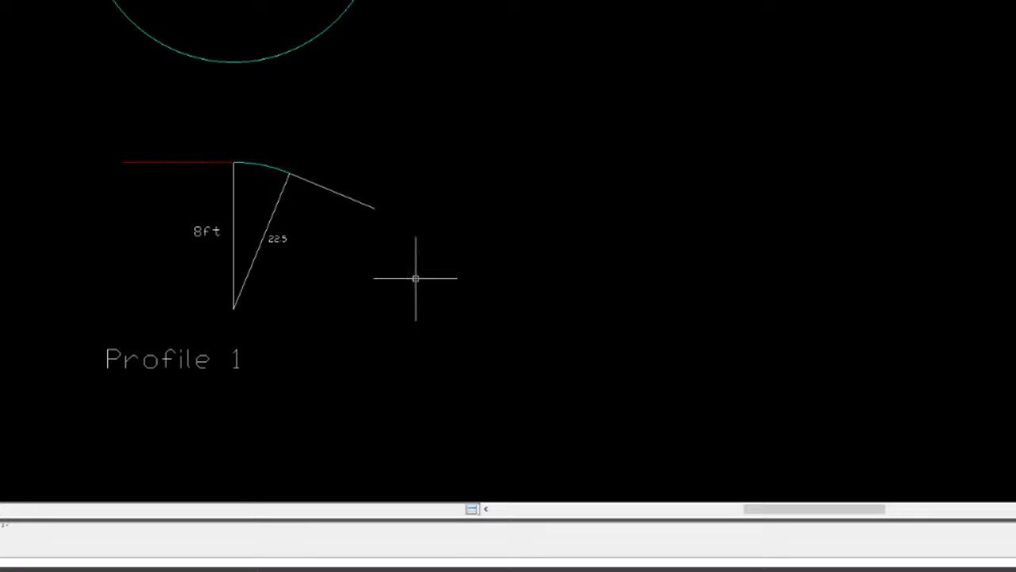
pyautogui.scroll(-4, 415, 278)
pyautogui.scroll(3, 295, 290)
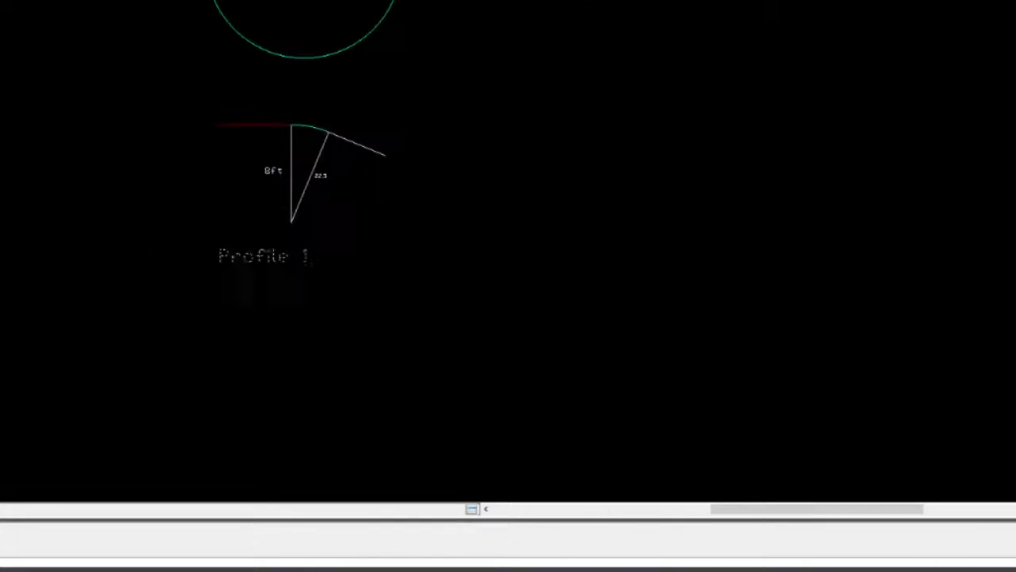
pyautogui.scroll(-3, 253, 249)
pyautogui.press('Escape')
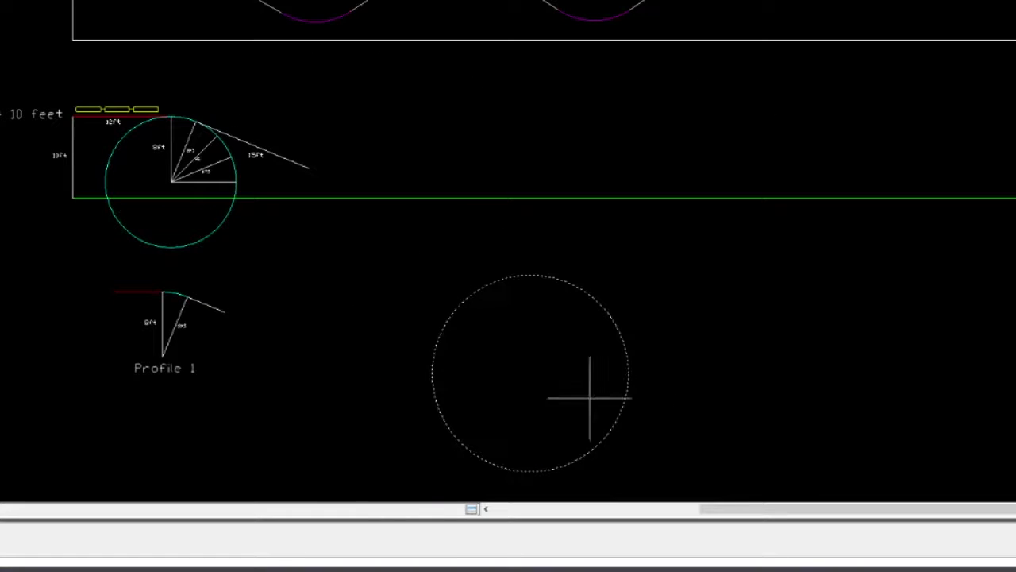
# - Seat the large circle tangent to the 15ft line
pyautogui.click(359, 84)
pyautogui.scroll(3, 359, 85)
pyautogui.moveTo(403, 211); pyautogui.dragTo(642, 171, button='middle')
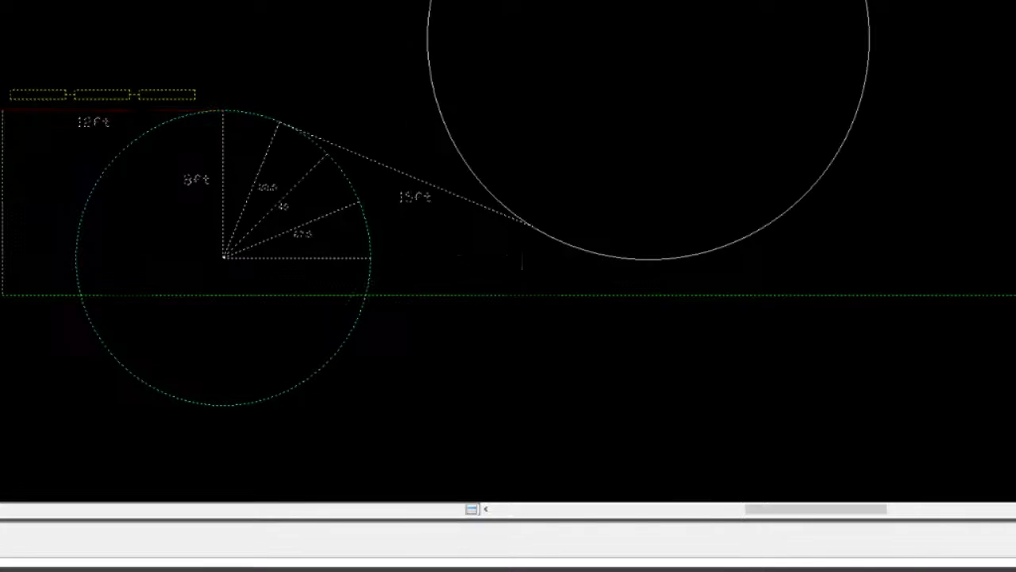
pyautogui.moveTo(549, 256); pyautogui.dragTo(420, 295, button='middle')
pyautogui.scroll(-2, 419, 295)
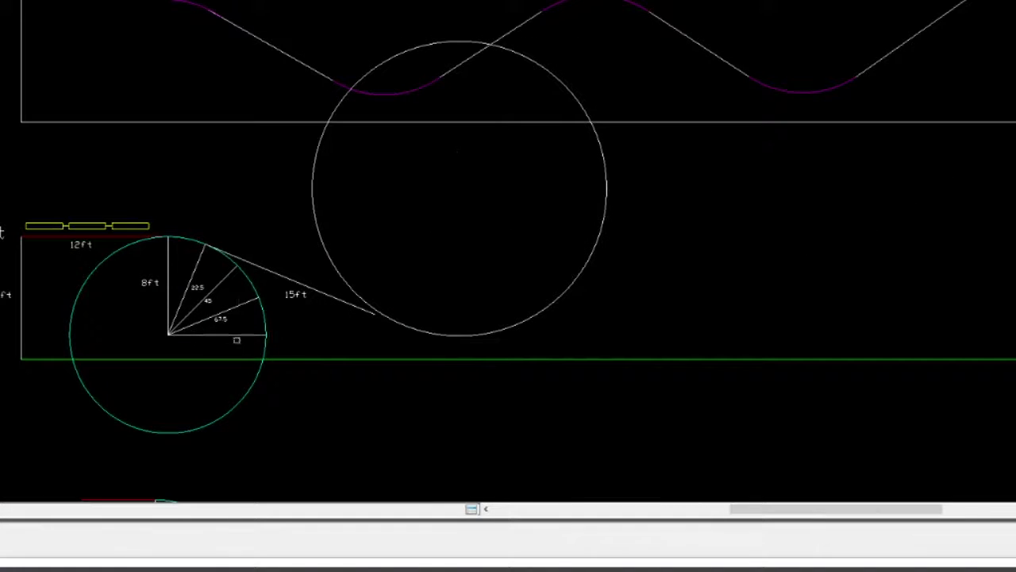
pyautogui.scroll(3, 381, 312)
pyautogui.scroll(3, 460, 317)
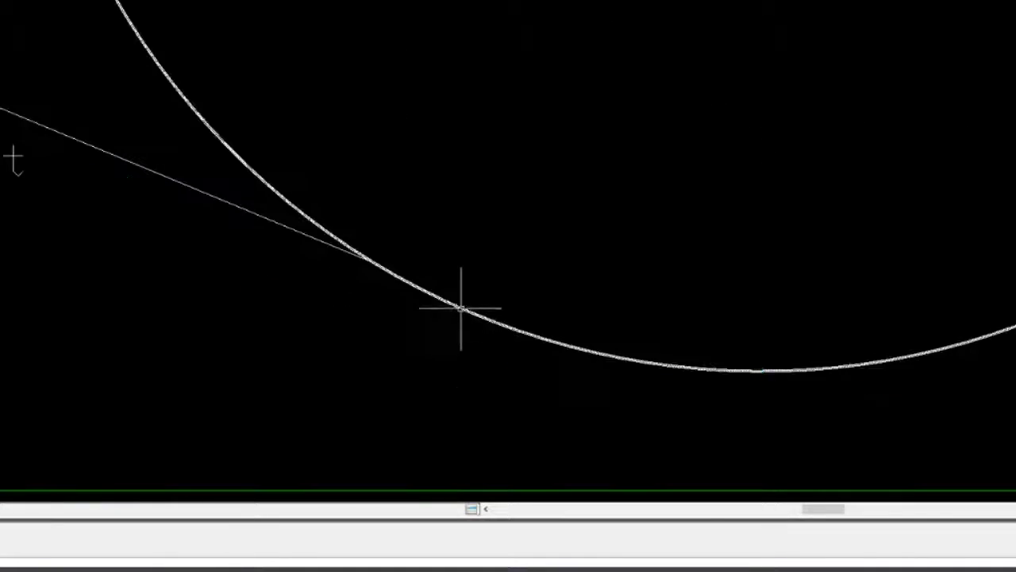
pyautogui.scroll(-3, 461, 308)
pyautogui.scroll(-2, 363, 340)
# - Copy the radius line from the 8ft circle group into the large circle
pyautogui.click(453, 290)
pyautogui.click(239, 404)
pyautogui.scroll(3, 516, 301)
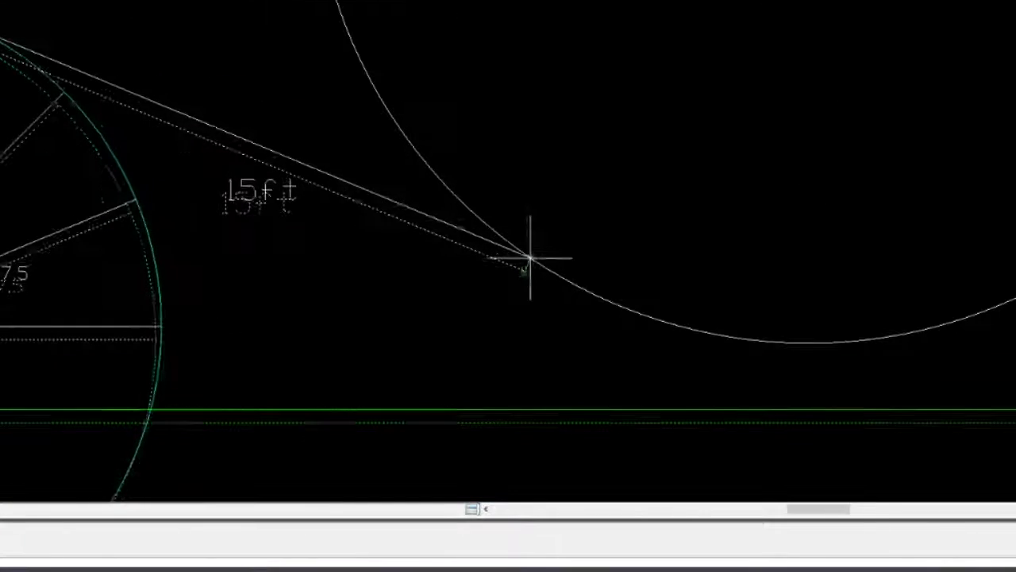
pyautogui.scroll(-1, 531, 258)
pyautogui.click(606, 290)
pyautogui.scroll(-3, 608, 341)
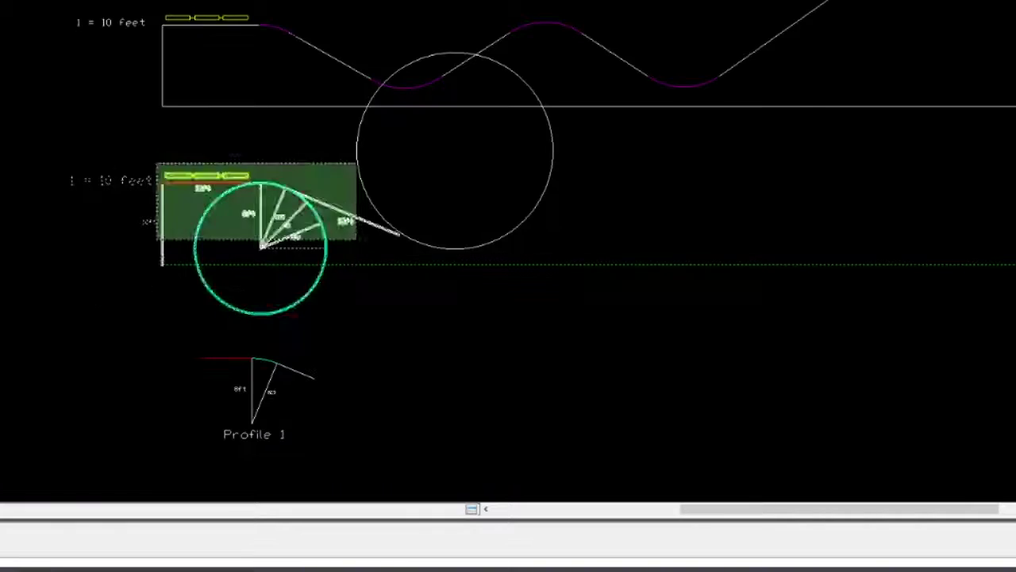
pyautogui.scroll(5, 413, 237)
pyautogui.scroll(-2, 348, 314)
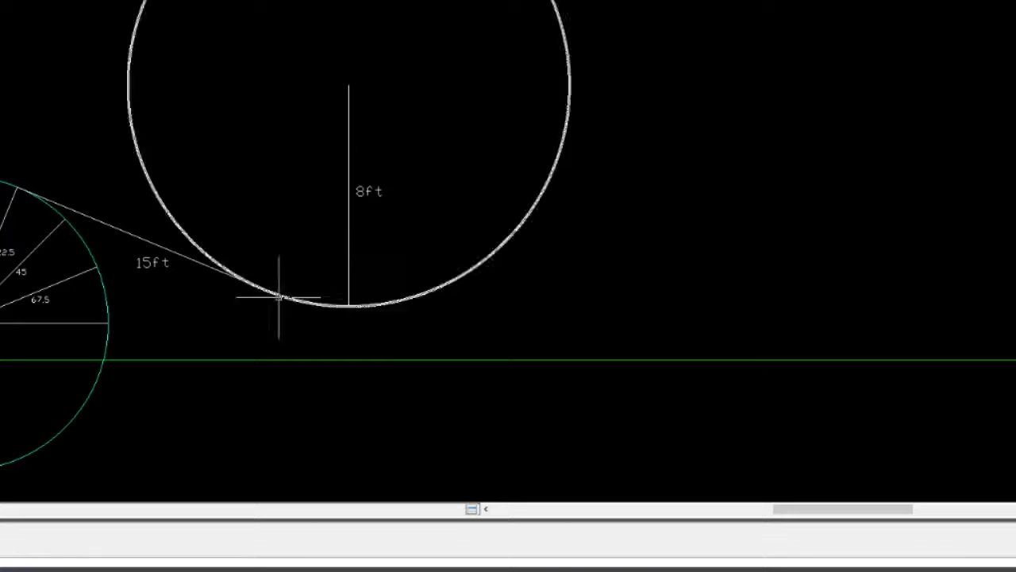
# - Change the copied radius label from 8ft to 12ft
pyautogui.click(349, 225)
pyautogui.doubleClick(363, 196)
pyautogui.write('12ft')
pyautogui.press('Return')
pyautogui.scroll(-2, 681, 189)
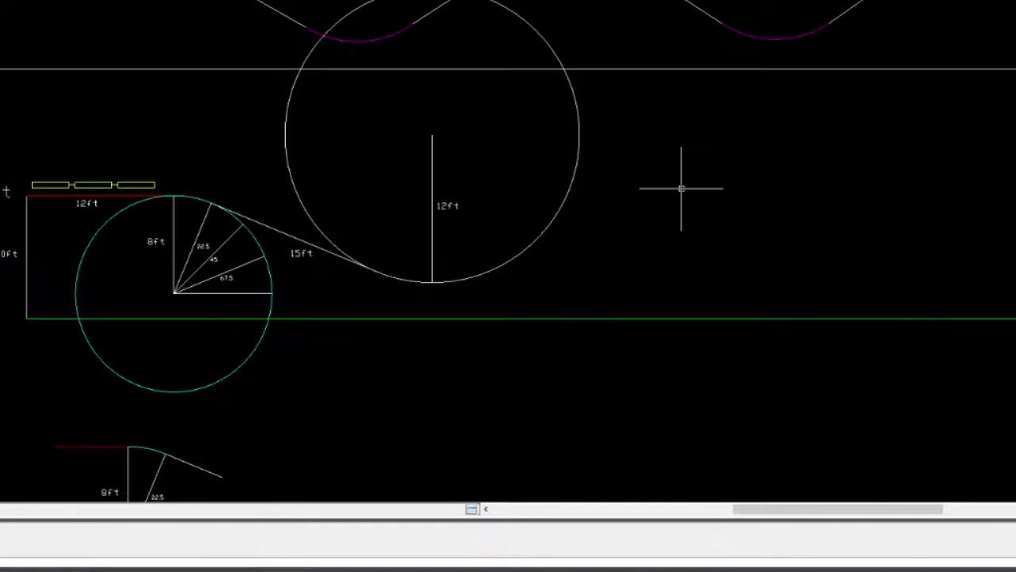
pyautogui.scroll(2, 666, 213)
pyautogui.scroll(-2, 440, 340)
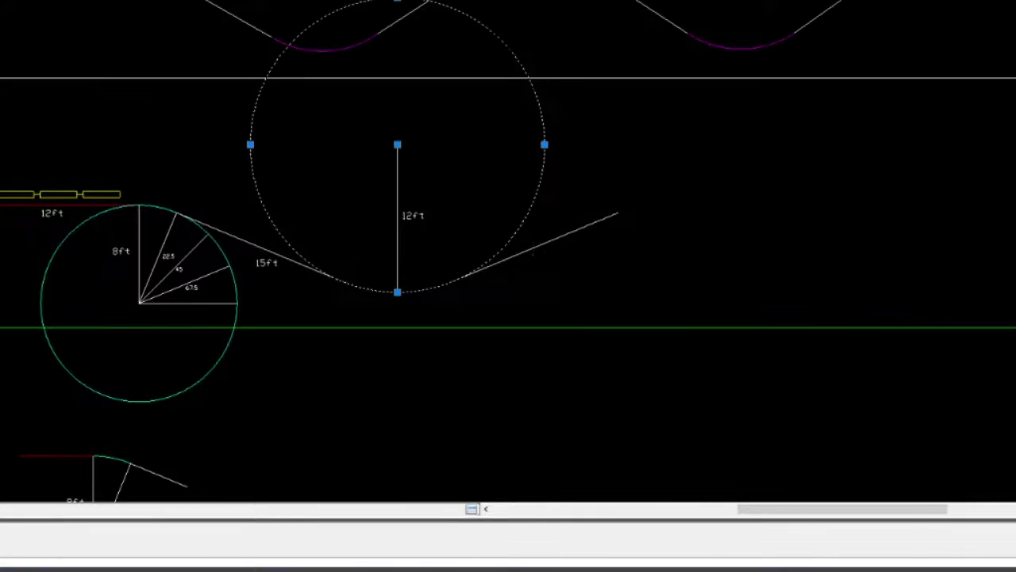
pyautogui.scroll(-2, 405, 197)
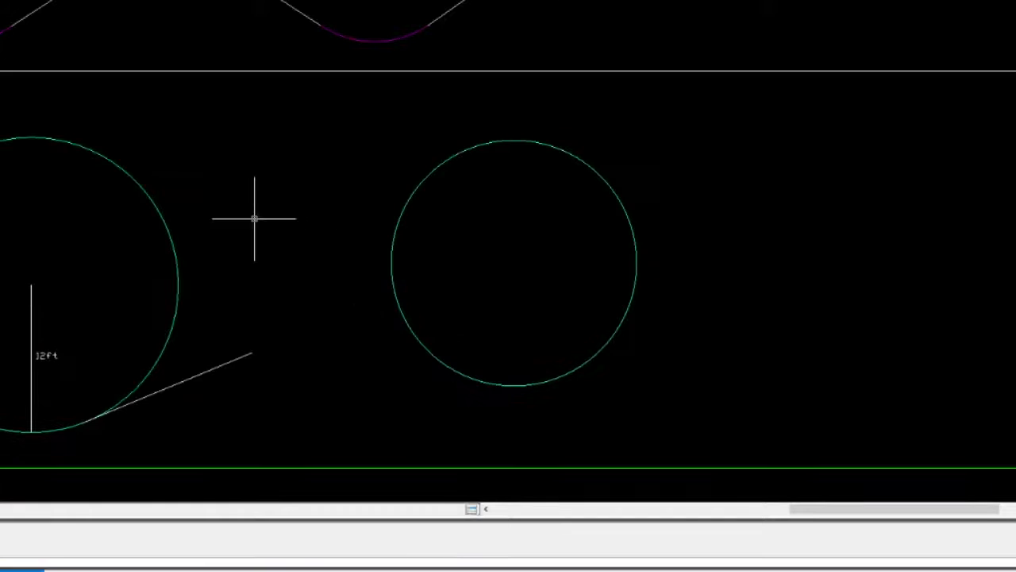
# - Place the 10ft circle beside the 12ft circle with a radius label and a tangent line to its top
pyautogui.click(336, 304)
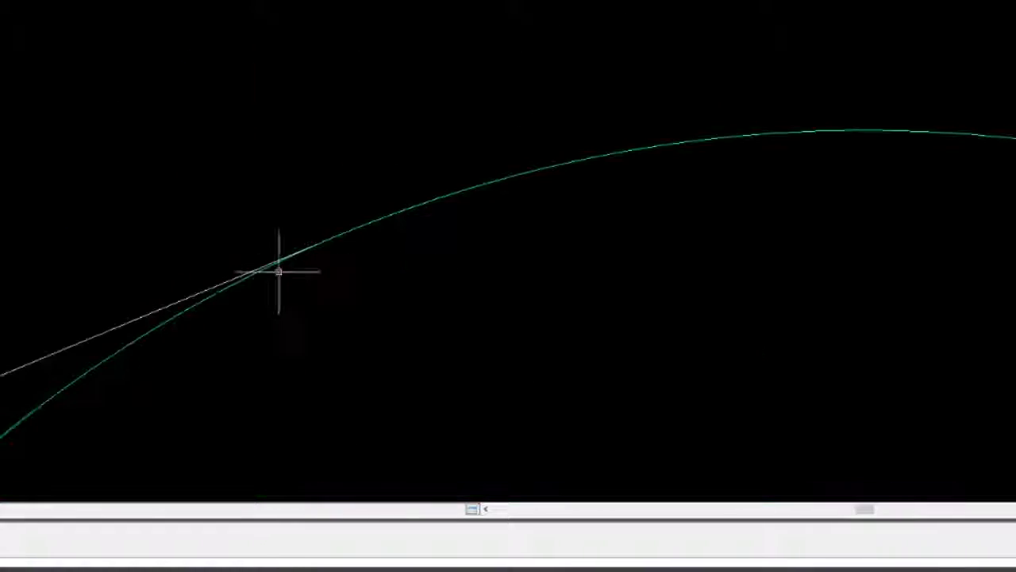
pyautogui.click(444, 213)
pyautogui.press('Return')
pyautogui.click(600, 138)
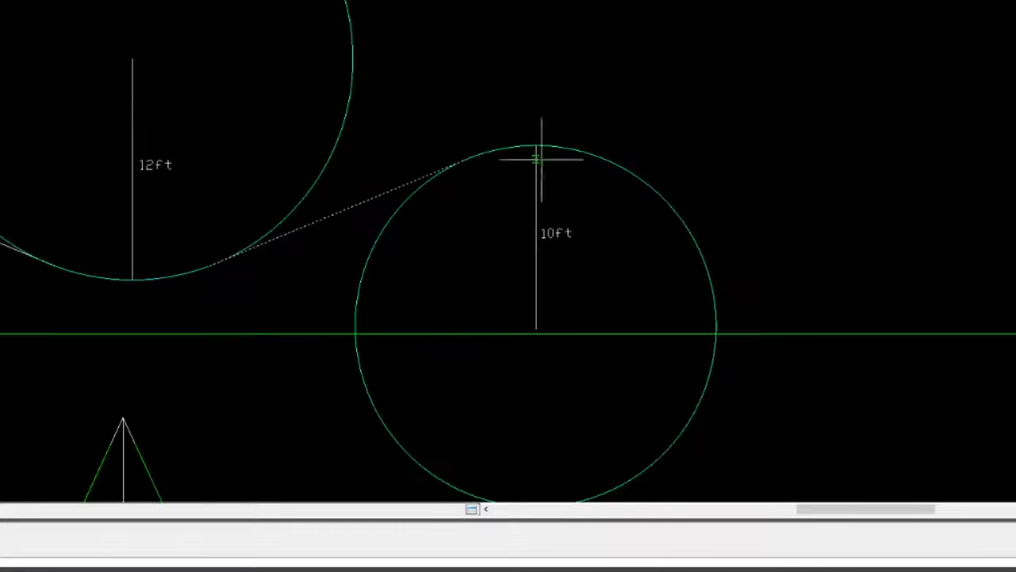
pyautogui.click(741, 187)
# - Trim the 10ft circle and its tangent lines down to the top arc
pyautogui.moveTo(874, 210); pyautogui.dragTo(603, 238)
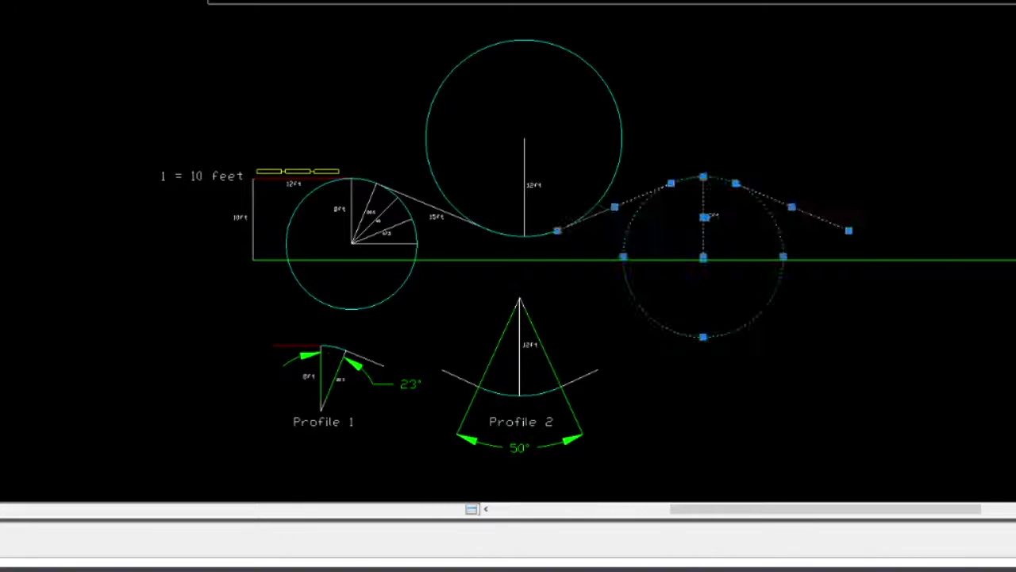
pyautogui.scroll(2, 874, 211)
pyautogui.click(439, 195)
pyautogui.scroll(2, 388, 266)
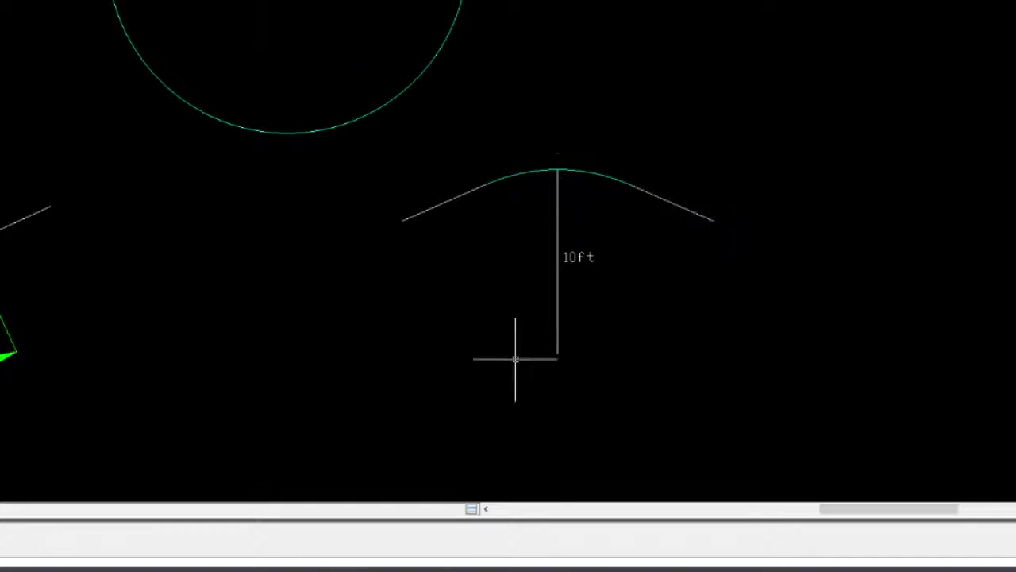
pyautogui.scroll(-2, 314, 322)
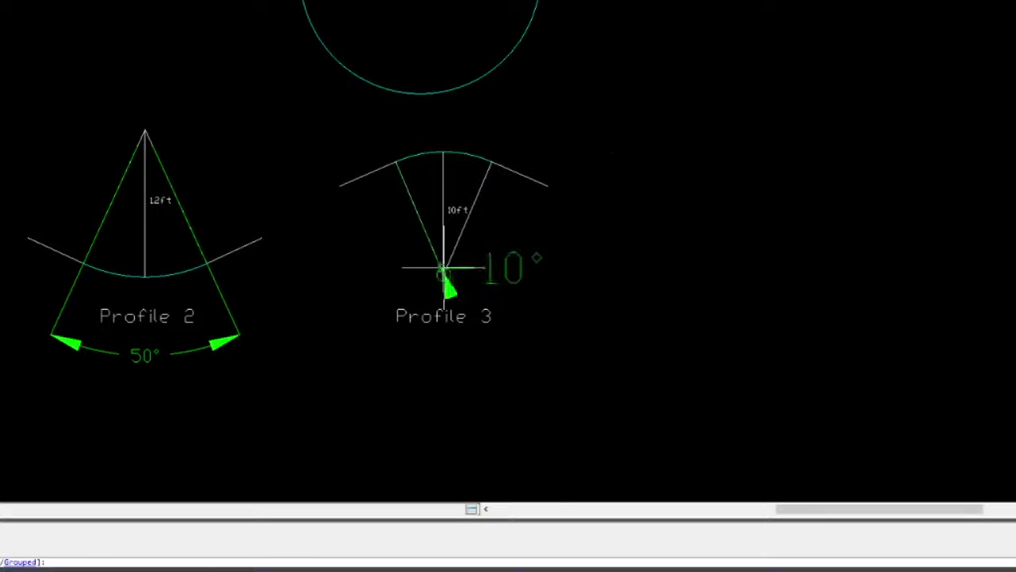
# - Add a 47° angular dimension between Profile 3's sides and move it above the arc
pyautogui.click(487, 173)
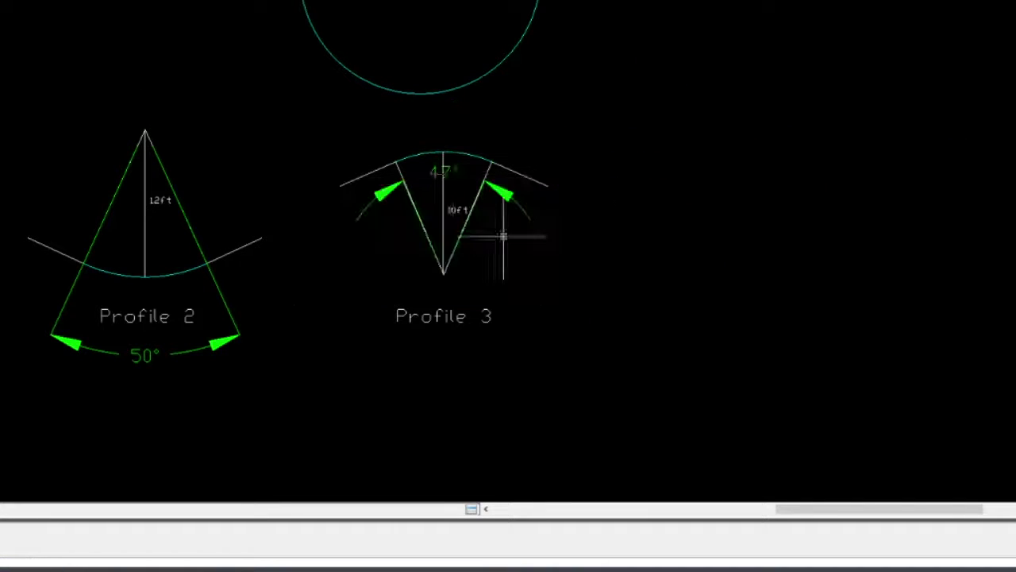
pyautogui.click(500, 194)
pyautogui.click(458, 172)
pyautogui.click(456, 140)
pyautogui.press('Escape')
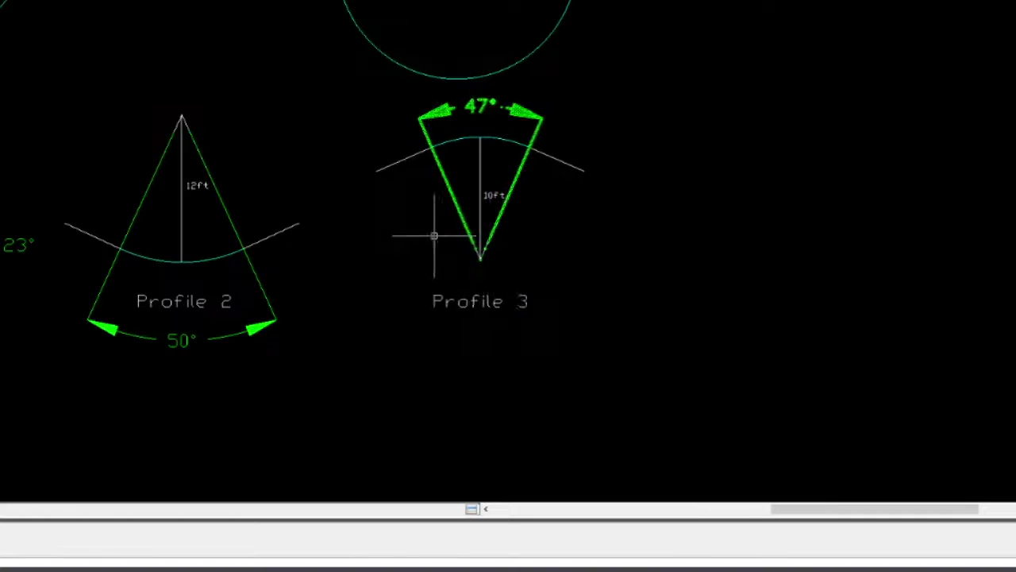
# - Shift the Profile 3 group to the left
pyautogui.moveTo(363, 168); pyautogui.dragTo(338, 167)
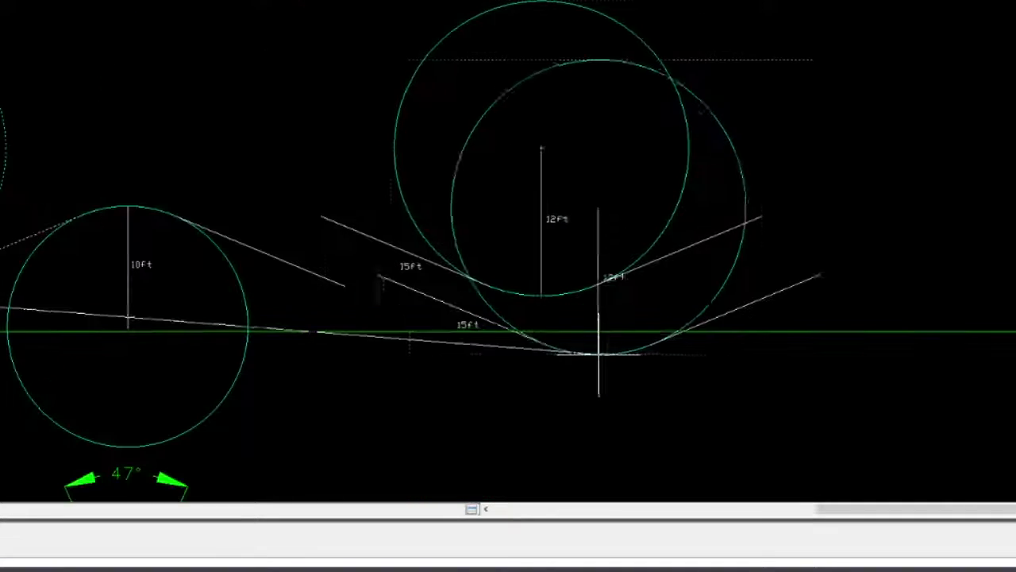
pyautogui.moveTo(481, 168); pyautogui.dragTo(389, 181, button='middle')
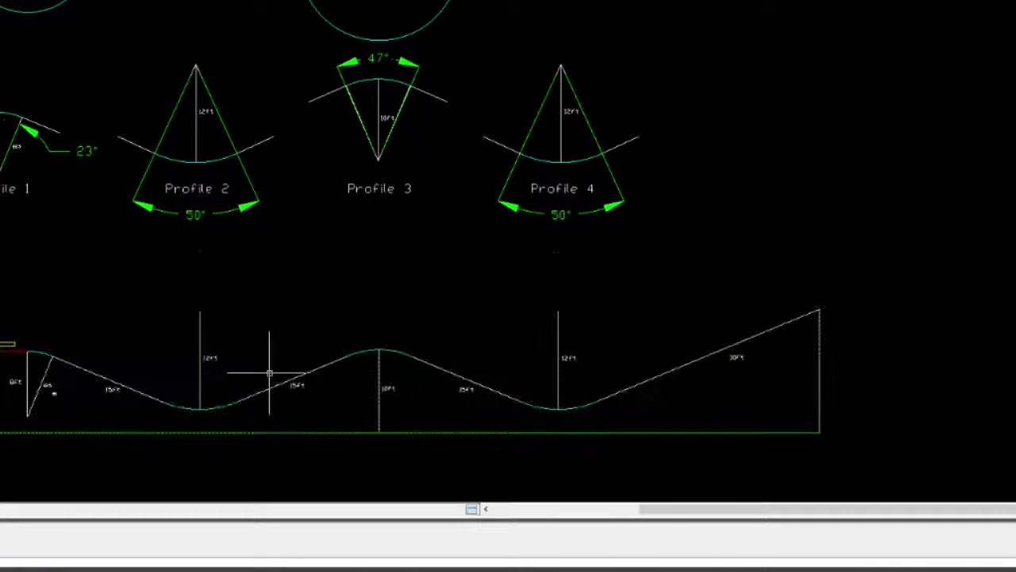
# - Shrink the 23° start dimension and confirm the 50° dimension at the first valley
pyautogui.doubleClick(196, 357)
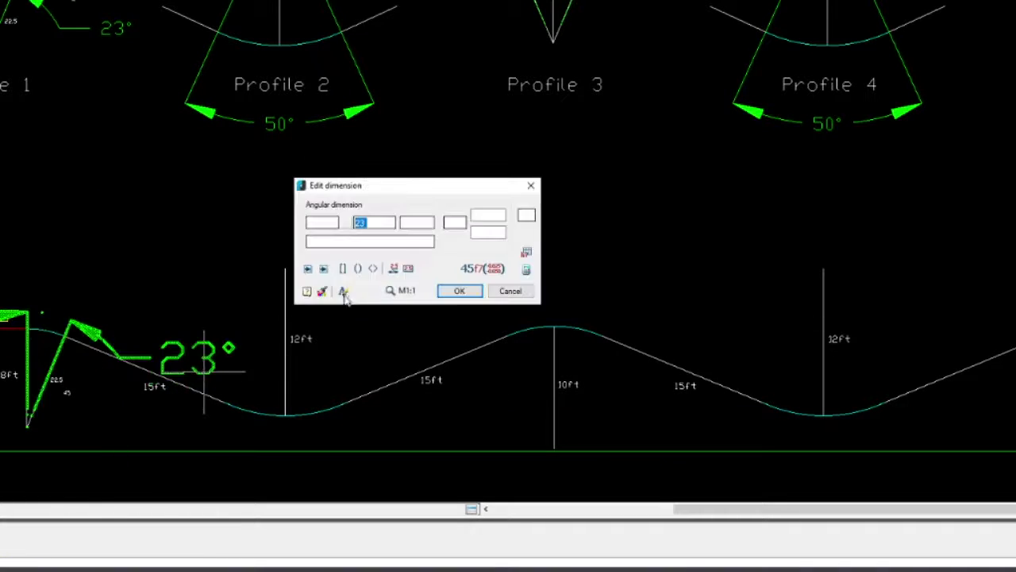
pyautogui.click(461, 291)
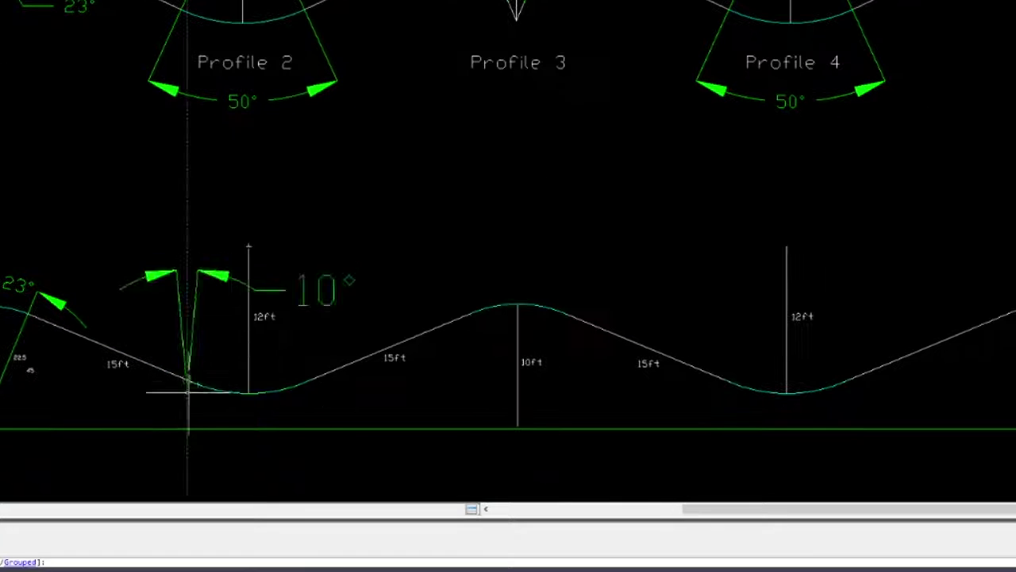
pyautogui.doubleClick(245, 408)
pyautogui.click(456, 290)
pyautogui.scroll(5, 236, 418)
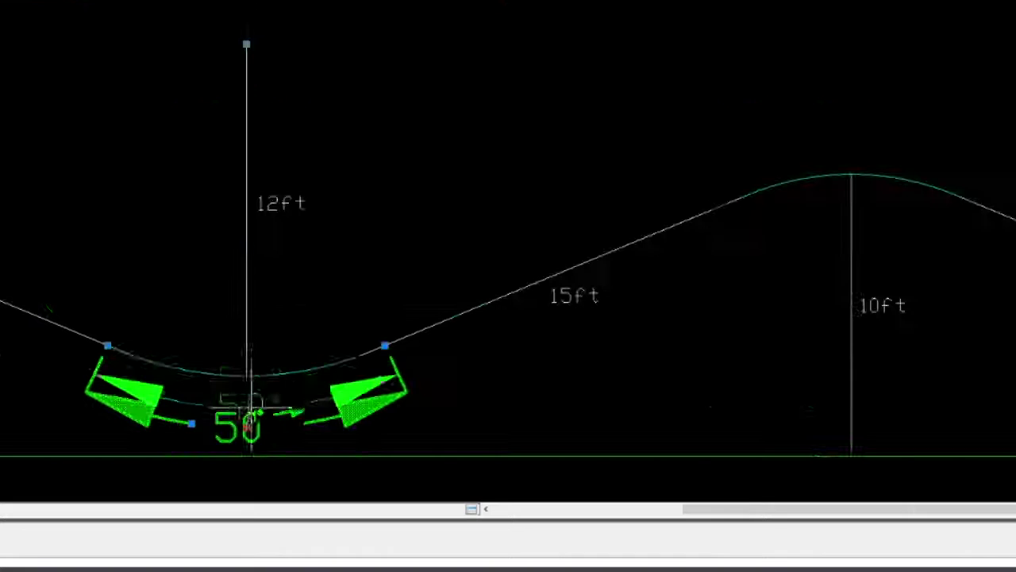
# - Place and edit the 47° angle dimension at the track's peak
pyautogui.press('Escape')
pyautogui.scroll(-5, 424, 397)
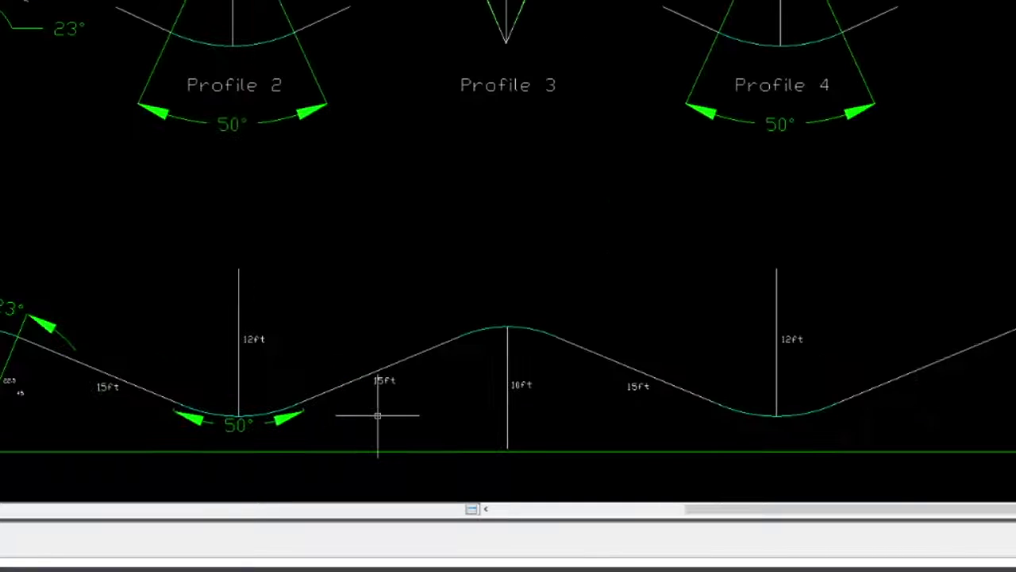
pyautogui.click(658, 351)
pyautogui.doubleClick(524, 306)
pyautogui.click(458, 291)
pyautogui.scroll(4, 601, 352)
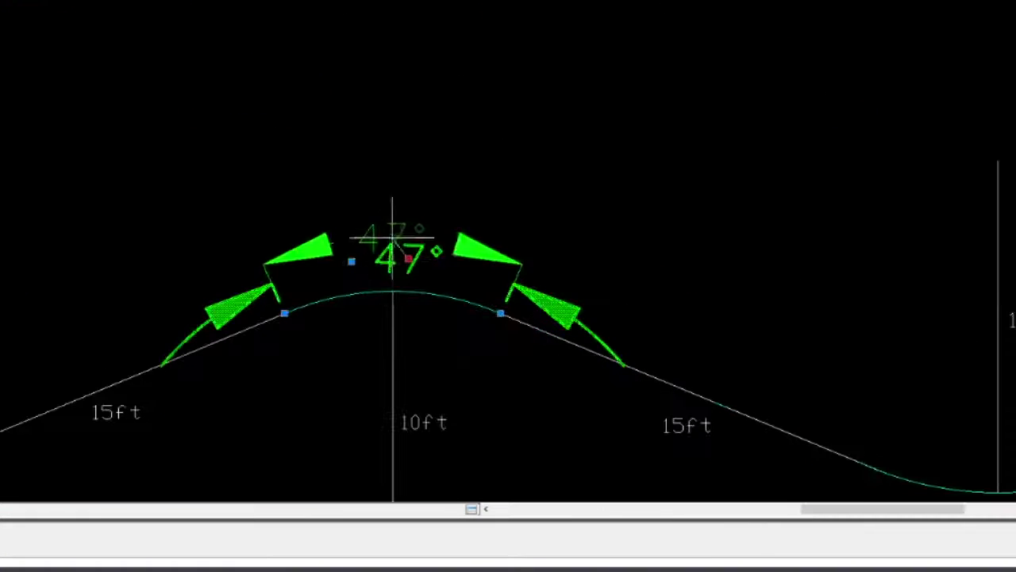
pyautogui.scroll(-4, 411, 411)
# - Place and confirm the 50° angle dimension at the second valley
pyautogui.press('Return')
pyautogui.scroll(4, 487, 397)
pyautogui.click(594, 314)
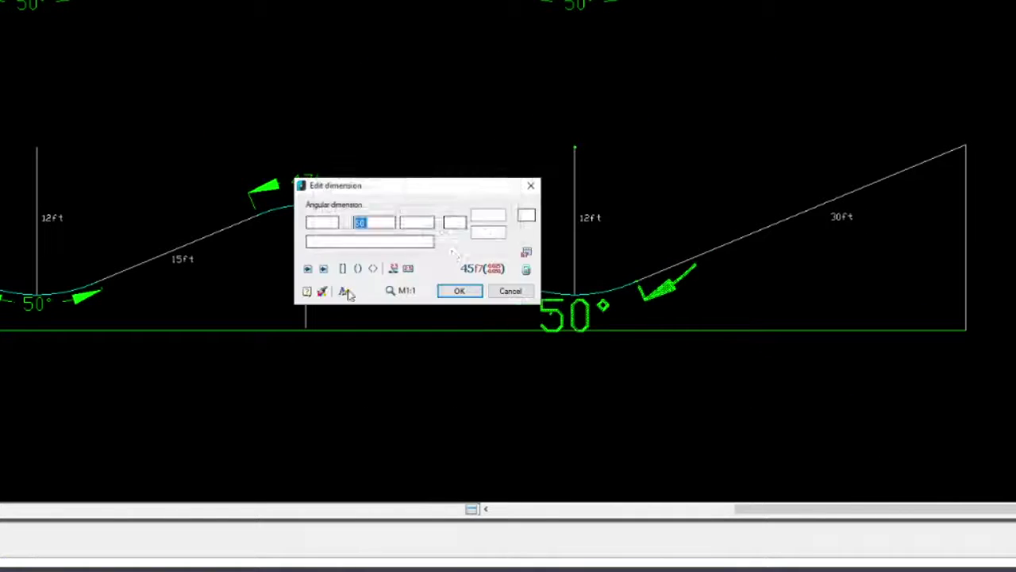
pyautogui.click(458, 291)
pyautogui.scroll(-5, 690, 336)
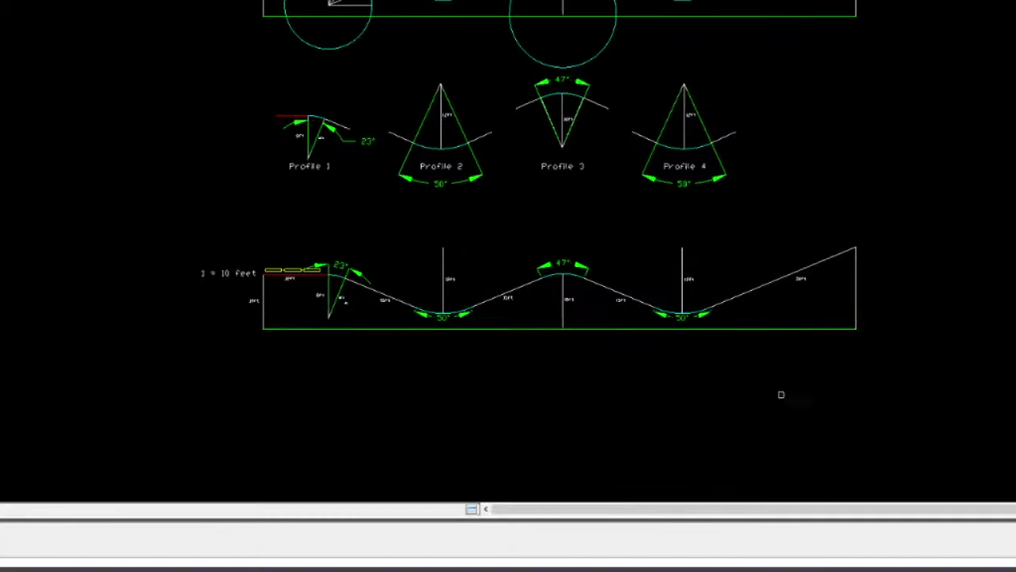
pyautogui.scroll(-5, 780, 394)
pyautogui.scroll(5, 930, 306)
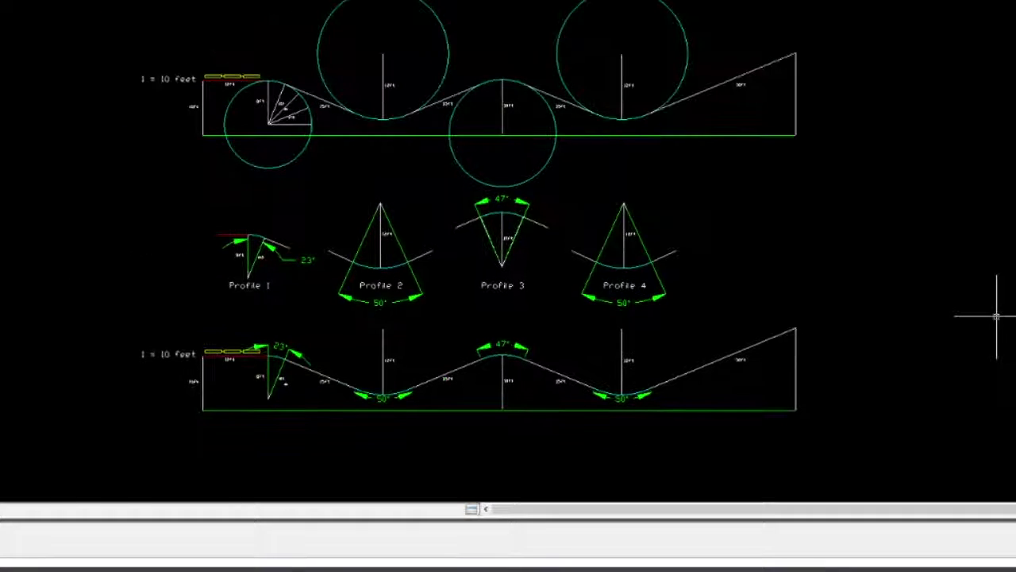